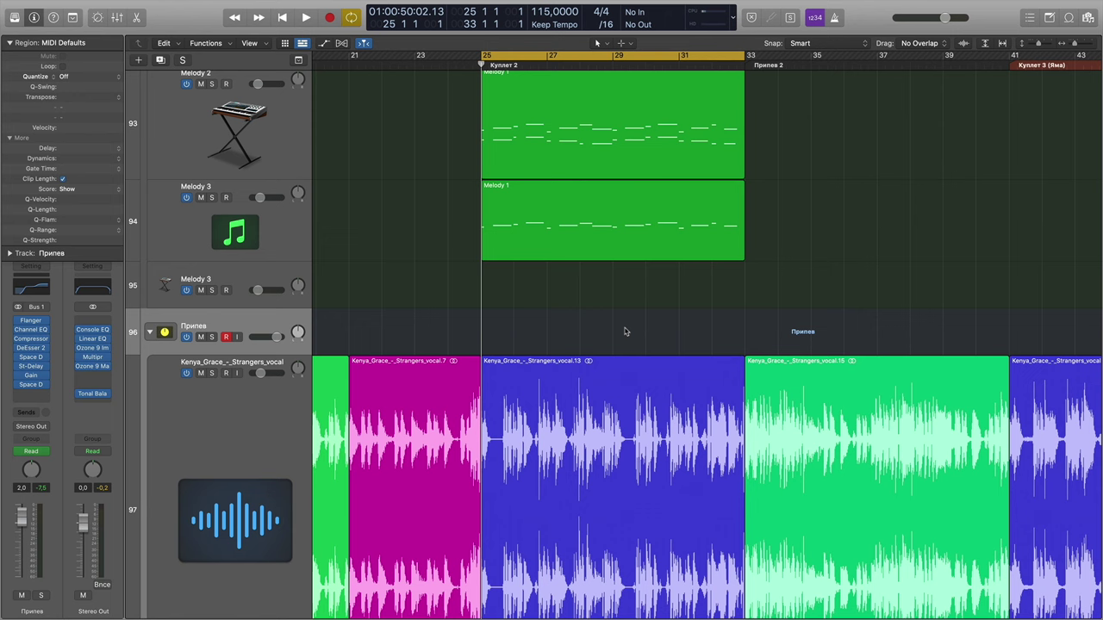
- Open Tonal Balance Control on the Stereo Out channel, switch its display to Broad and back to Fine
click(93, 394)
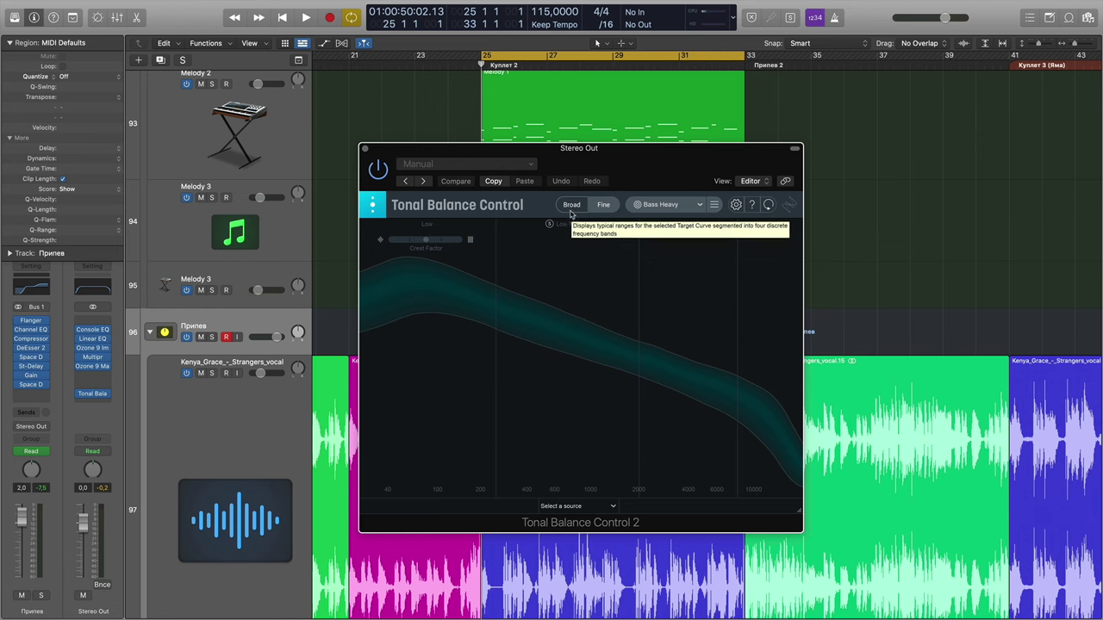
click(571, 211)
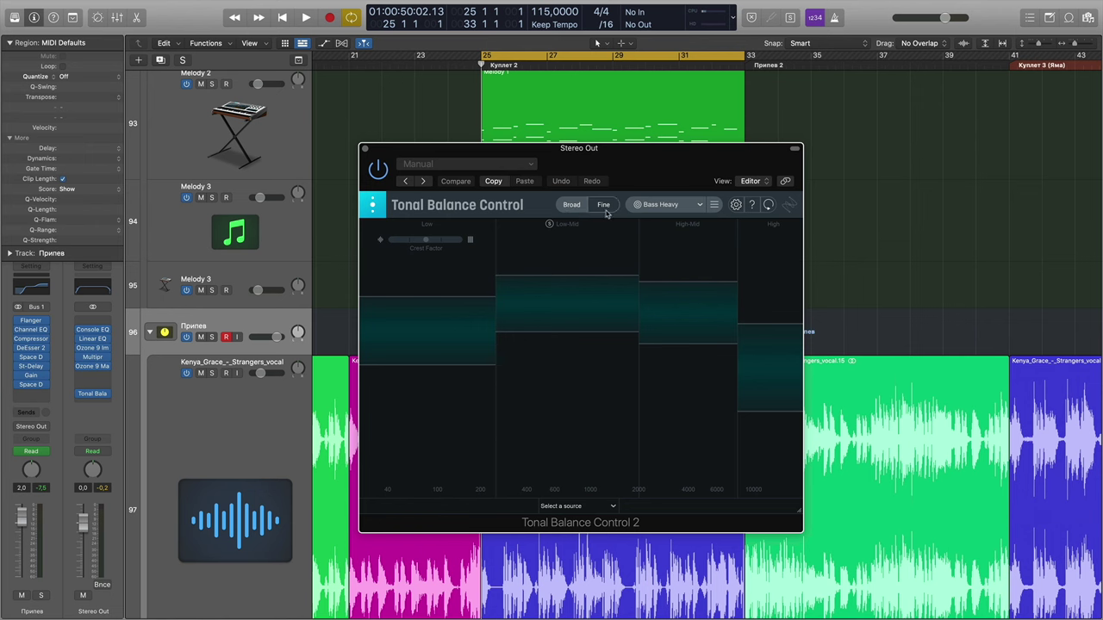
click(604, 212)
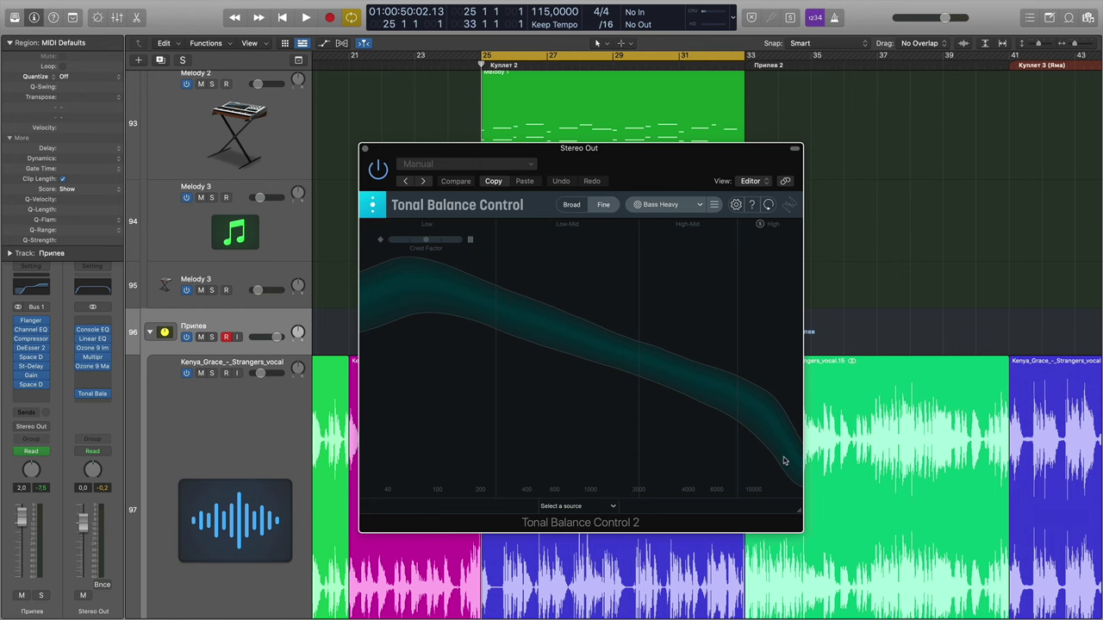
- Enlarge the Tonal Balance Control window and reposition it over the arrangement
drag(800, 509, 887, 562)
drag(599, 145, 538, 104)
drag(825, 502, 885, 537)
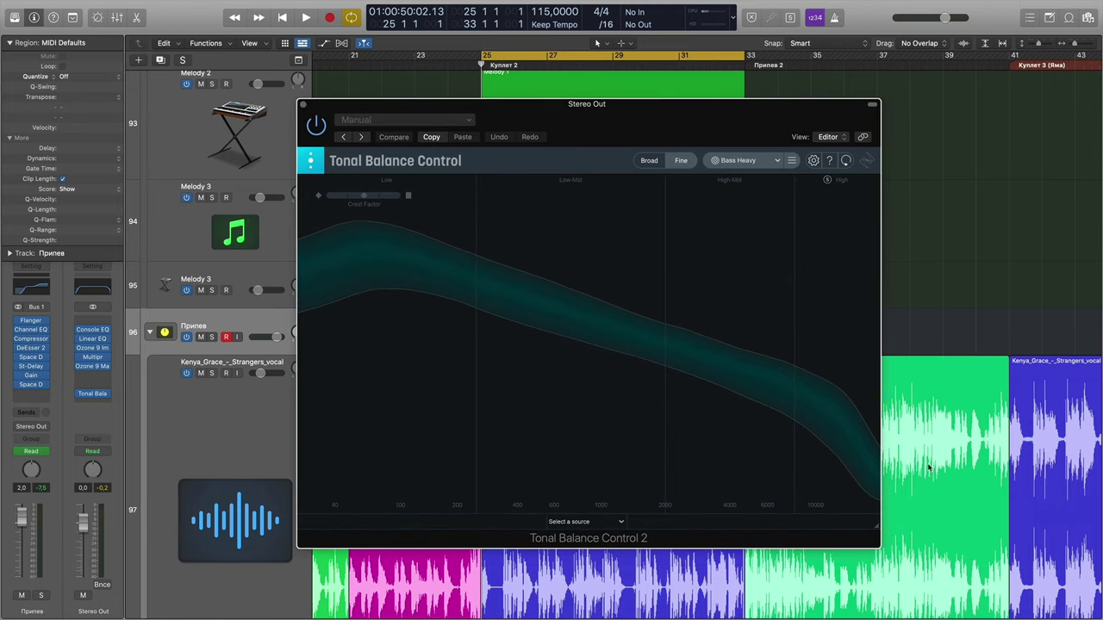
- Play the Куплет 2 section from bar 25, examine the mix's curve against the target range, and stop playback
click(481, 66)
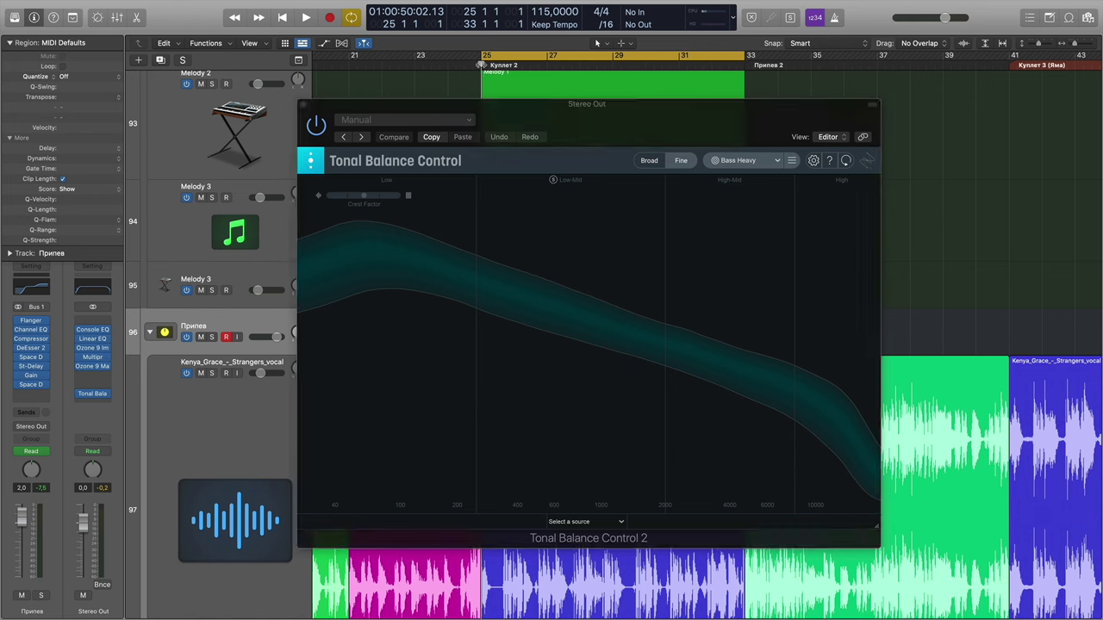
key(space)
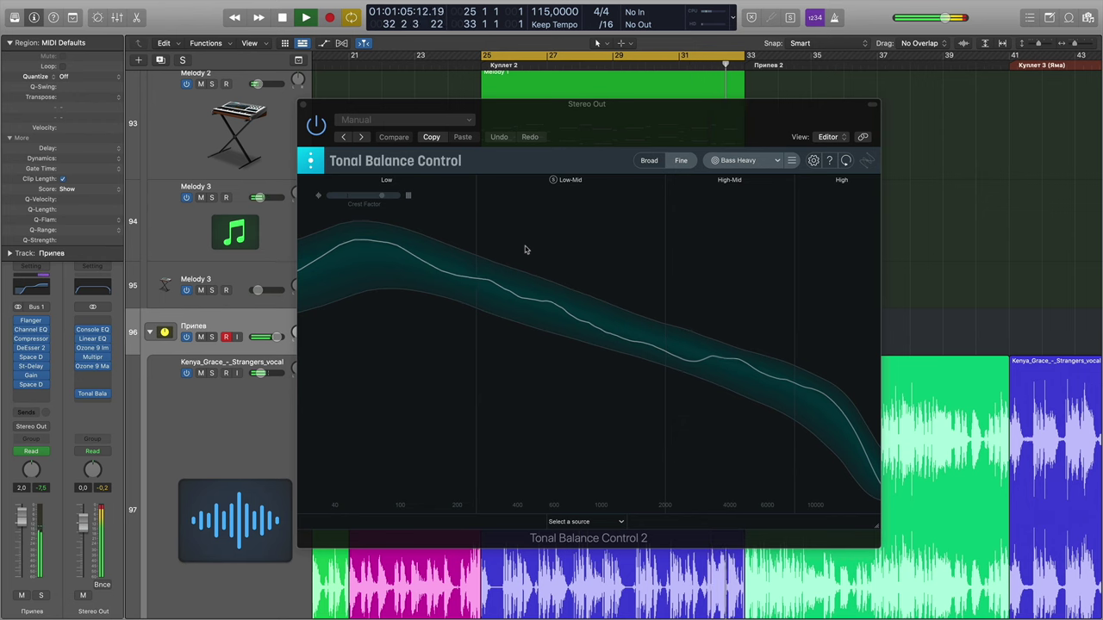
key(space)
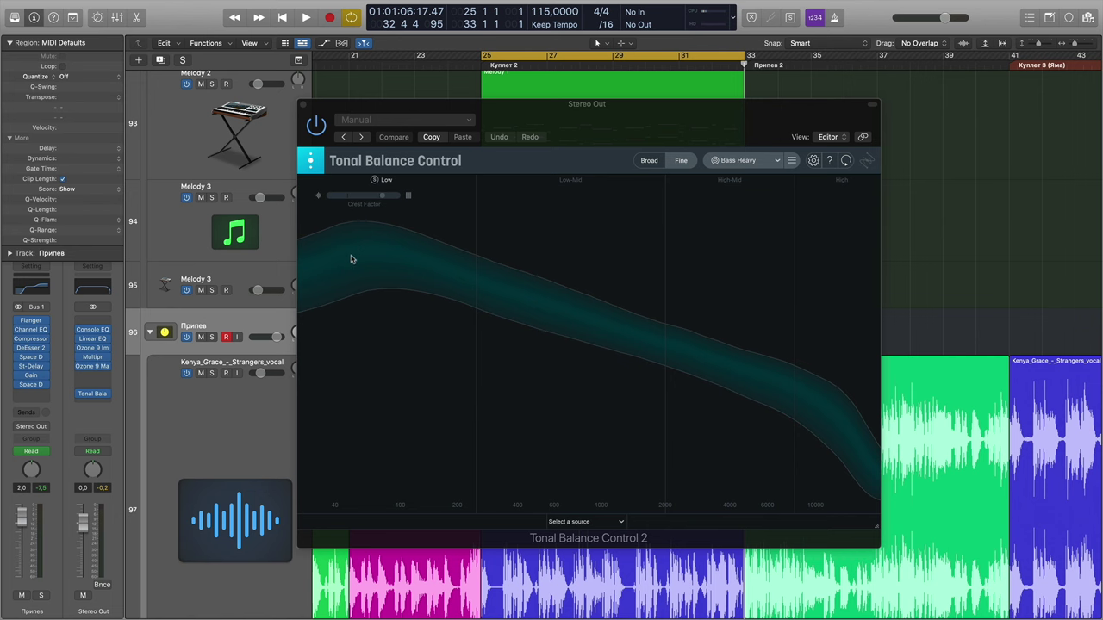
- Compare the Orchestral, Modern, Pop and EDM target curves, ending back on Bass Heavy
click(766, 162)
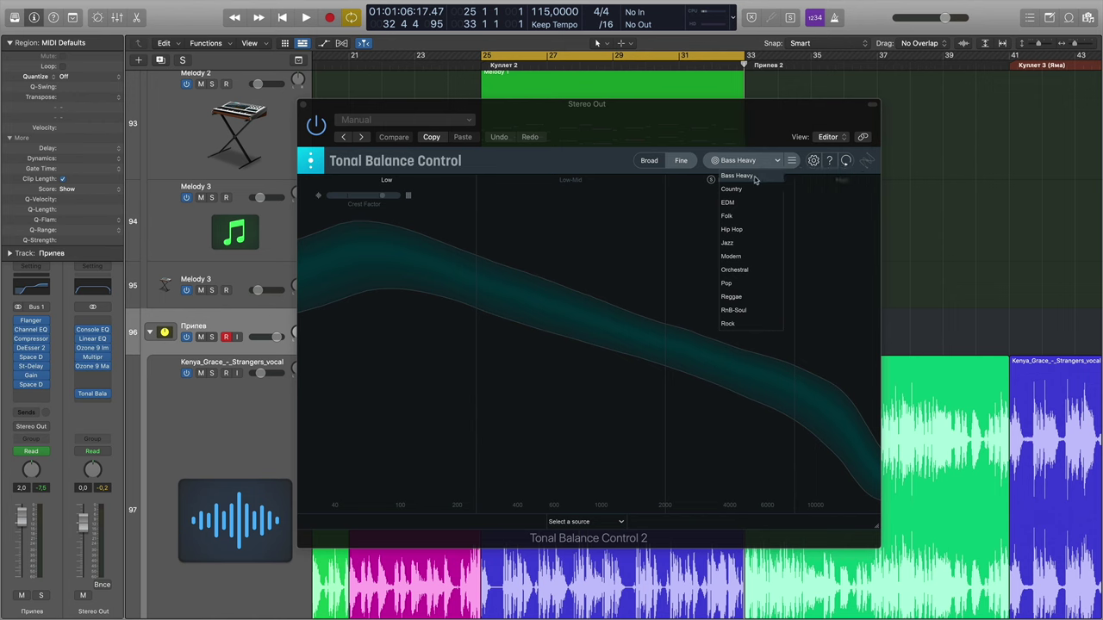
click(755, 270)
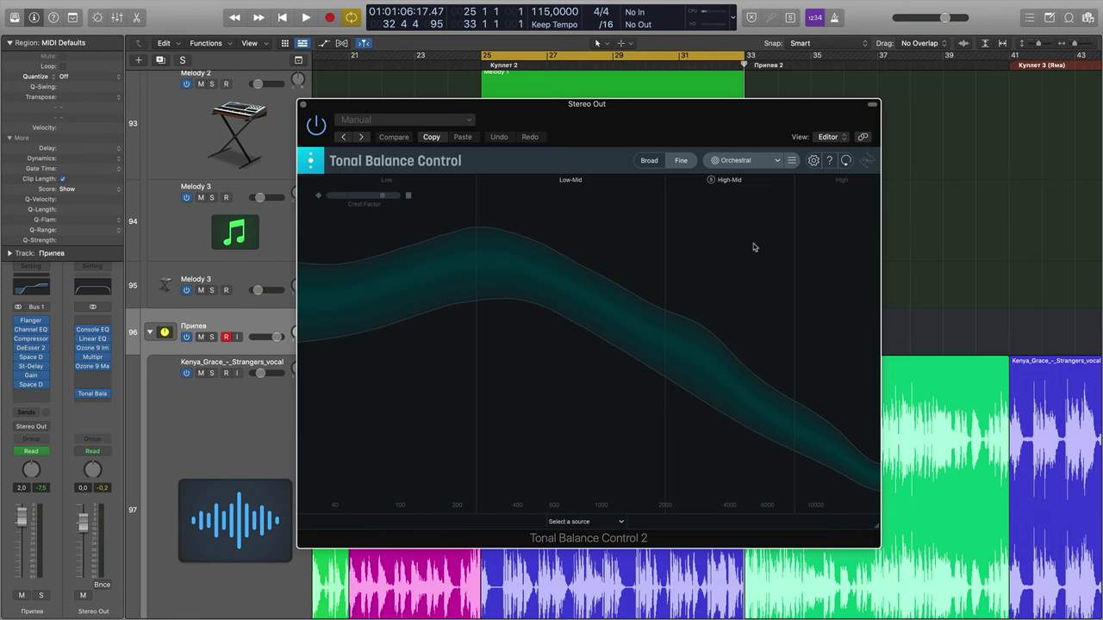
click(762, 167)
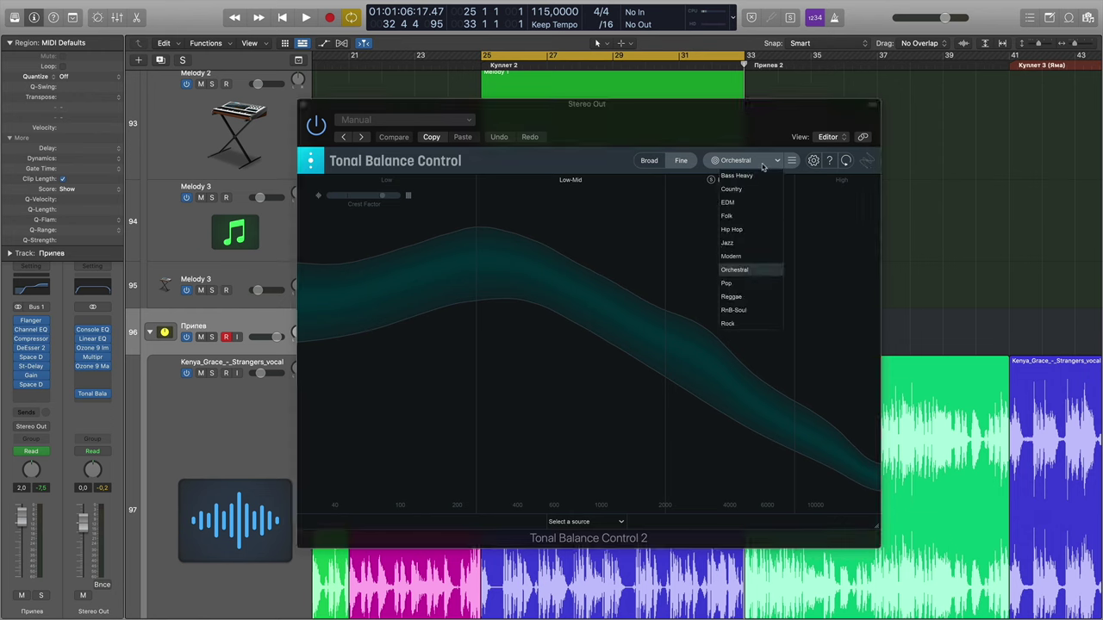
click(747, 258)
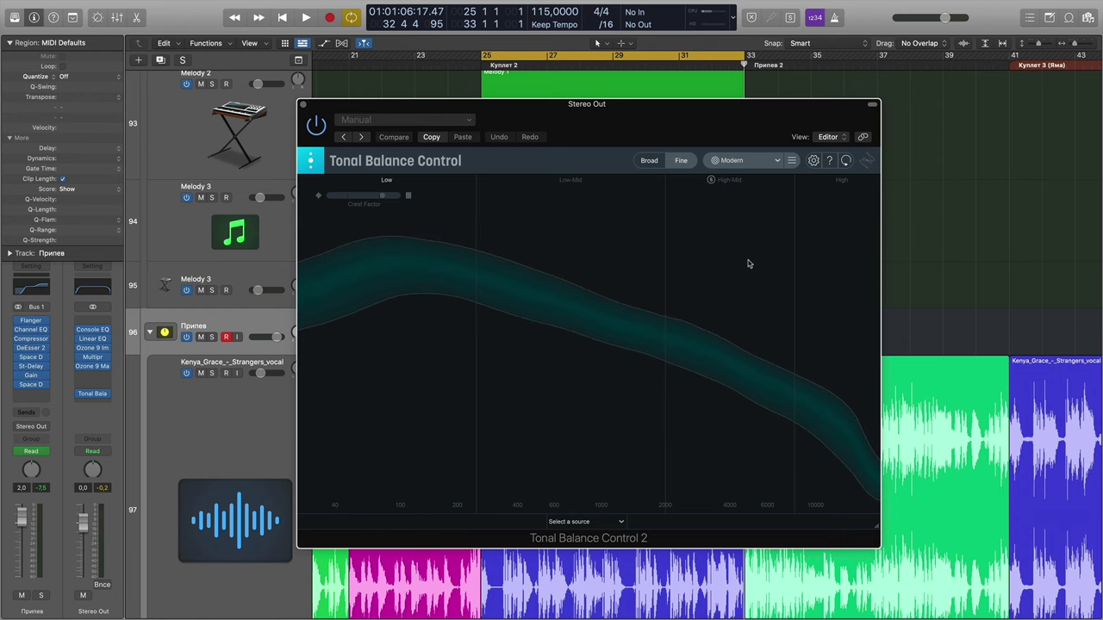
click(774, 164)
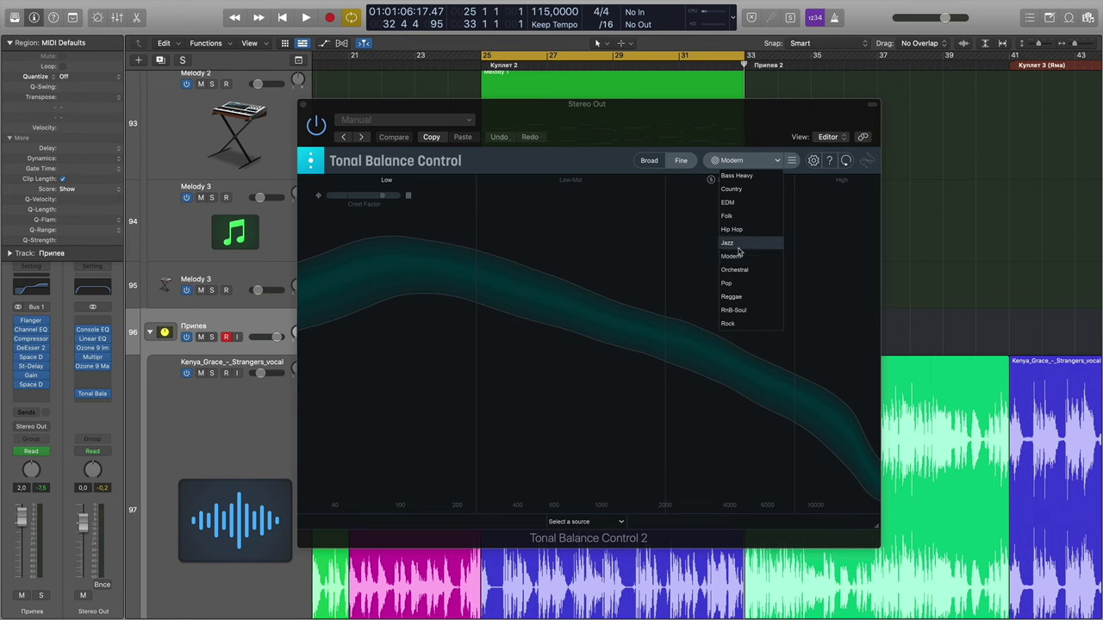
click(737, 284)
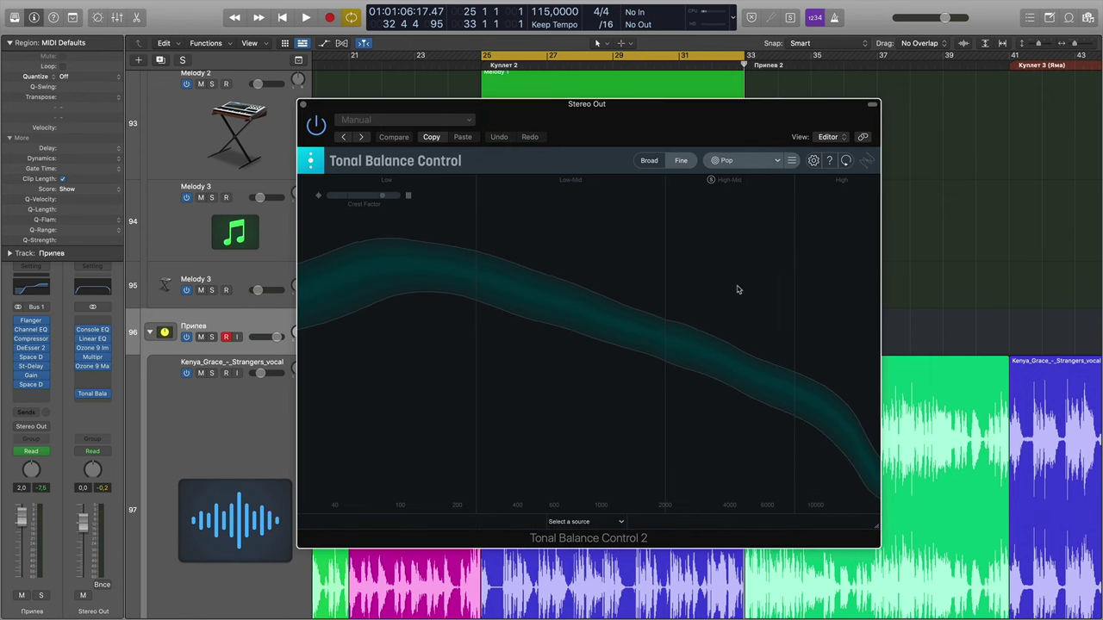
click(773, 163)
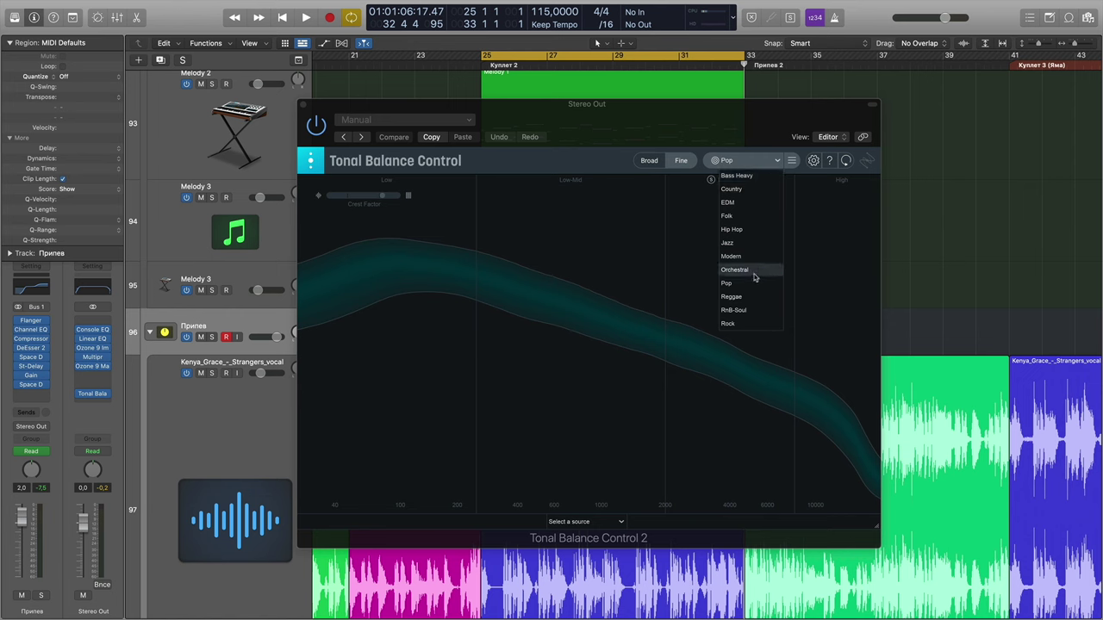
click(752, 201)
click(748, 163)
click(746, 177)
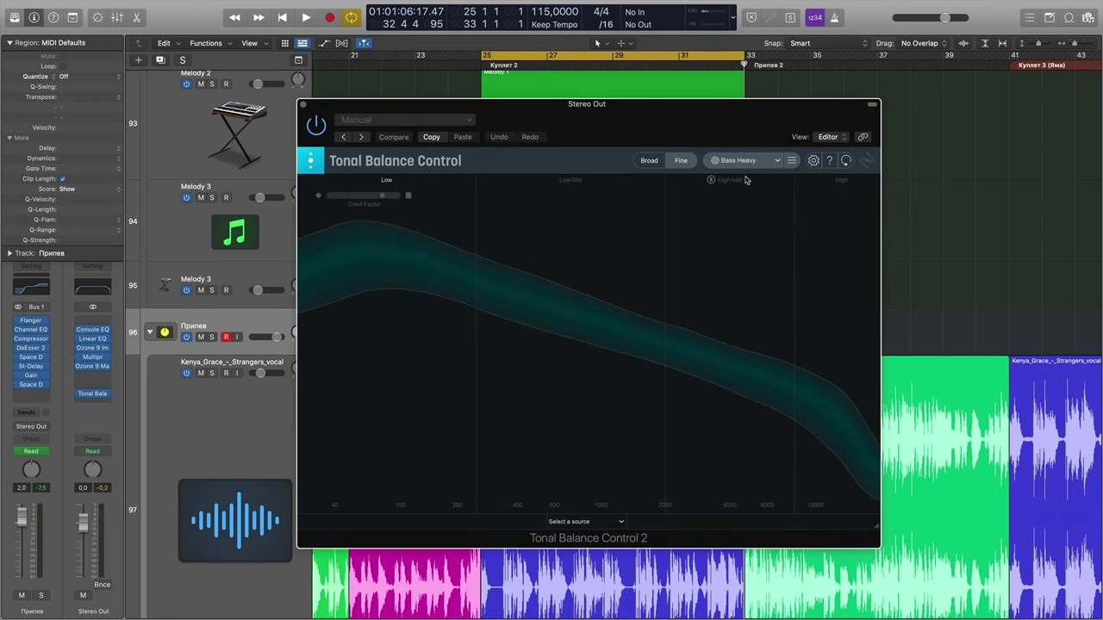
- Cycle the target curve through EDM, Modern, Pop and Rock to compare their shapes
click(746, 161)
click(752, 202)
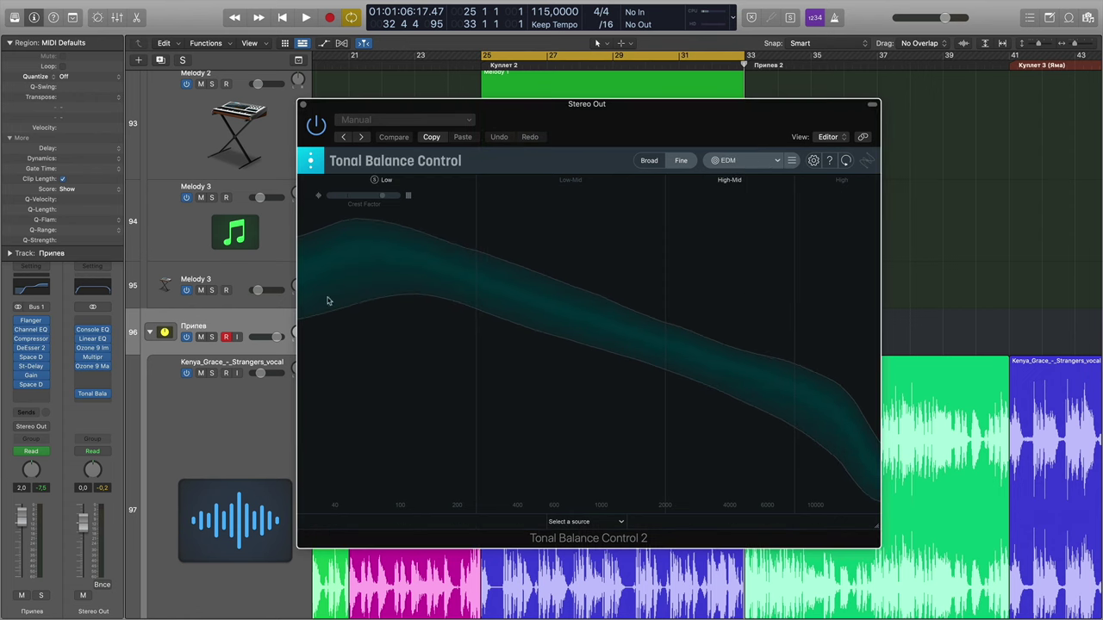
click(748, 162)
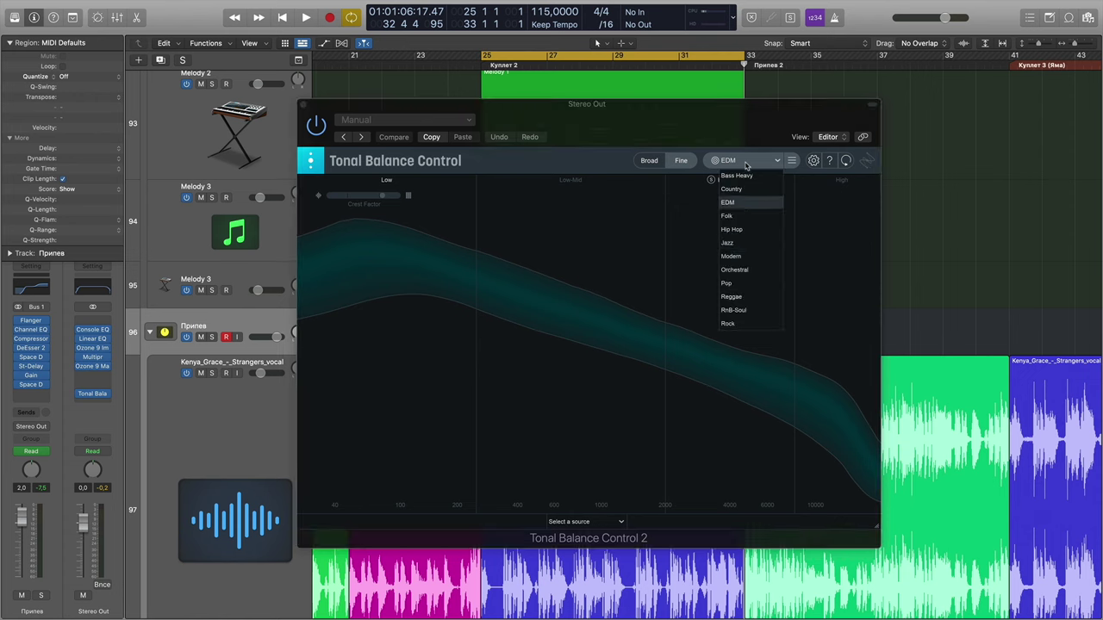
click(746, 256)
click(749, 167)
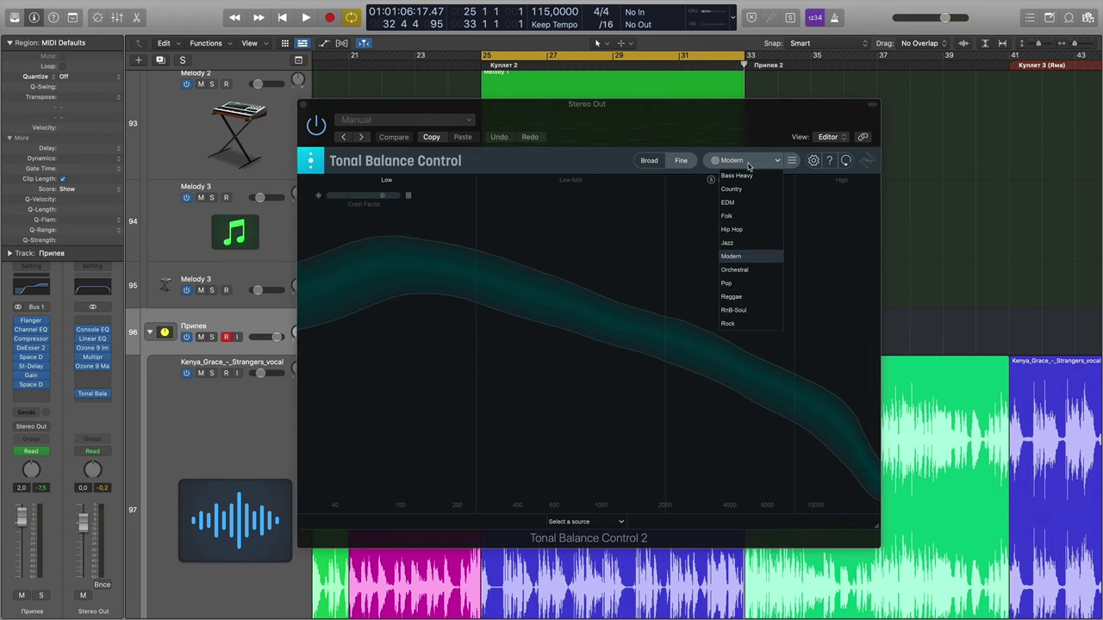
click(746, 284)
click(750, 166)
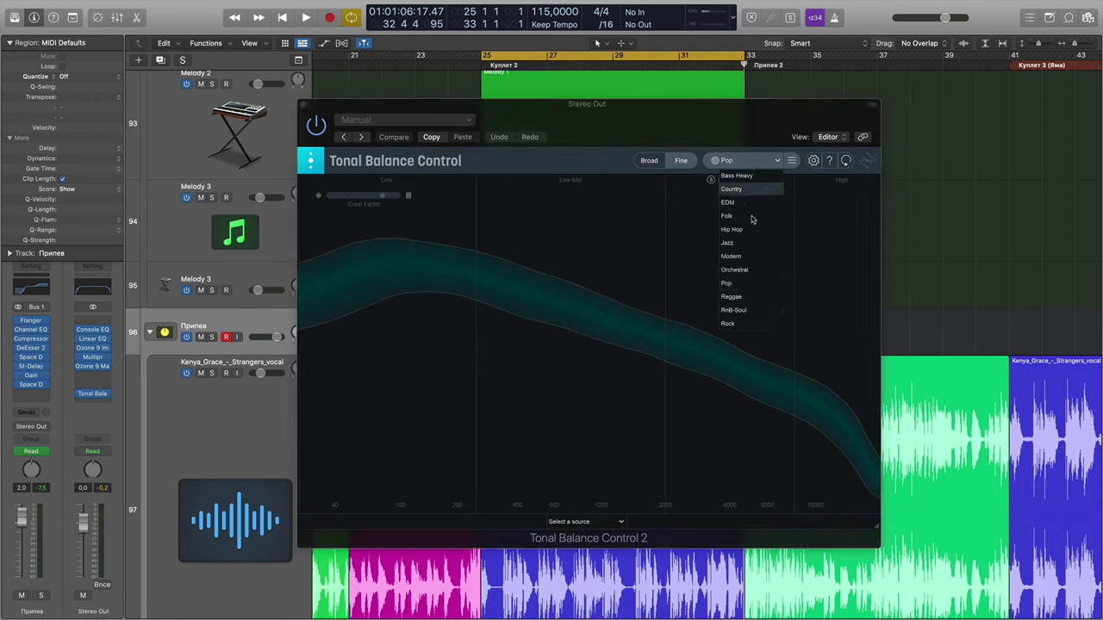
click(747, 323)
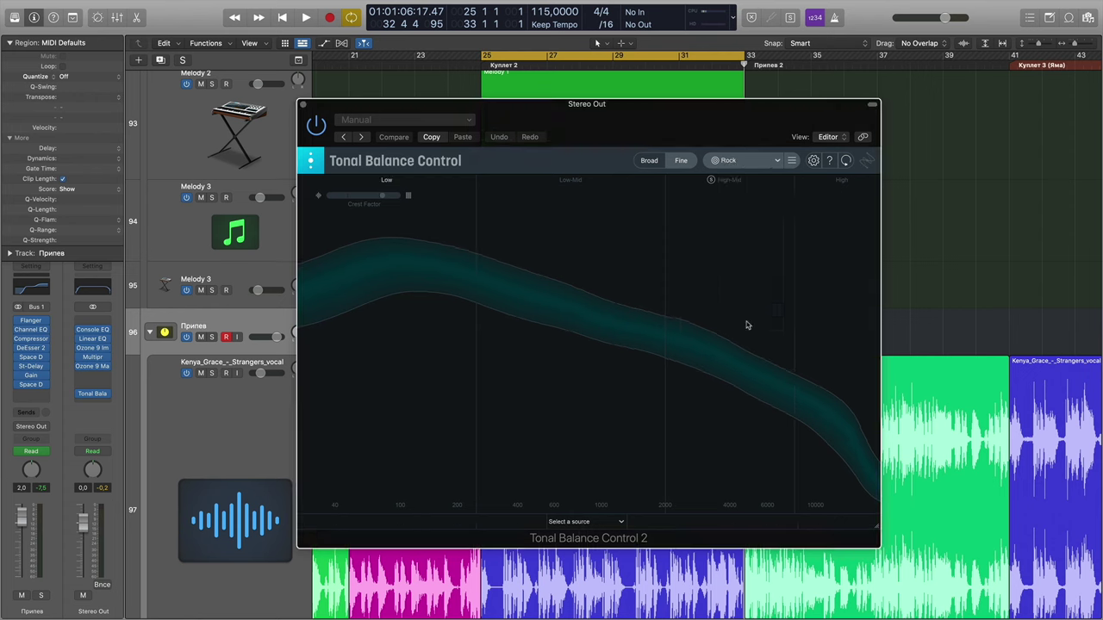
- Compare the Hip Hop and Bass Heavy target curves by alternating between them, finishing on Bass Heavy
click(778, 164)
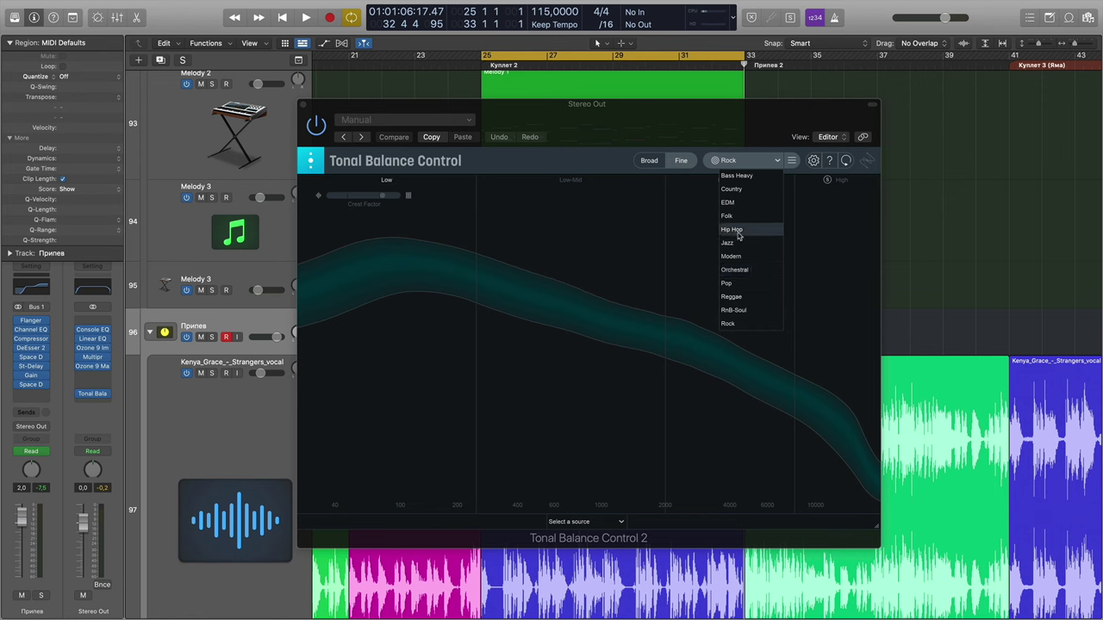
click(731, 229)
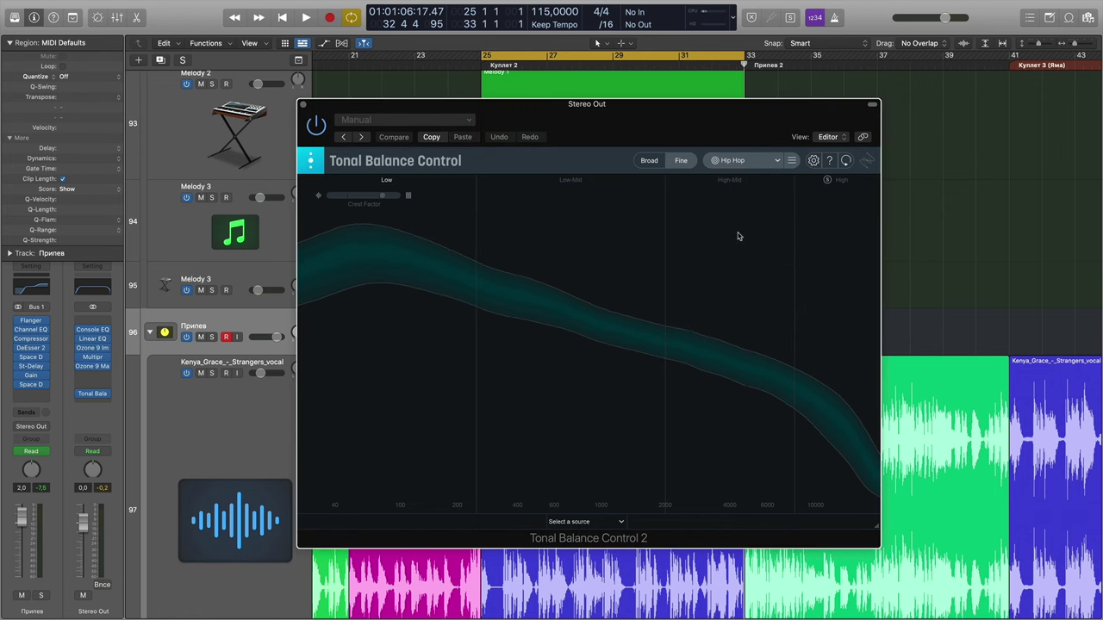
click(748, 164)
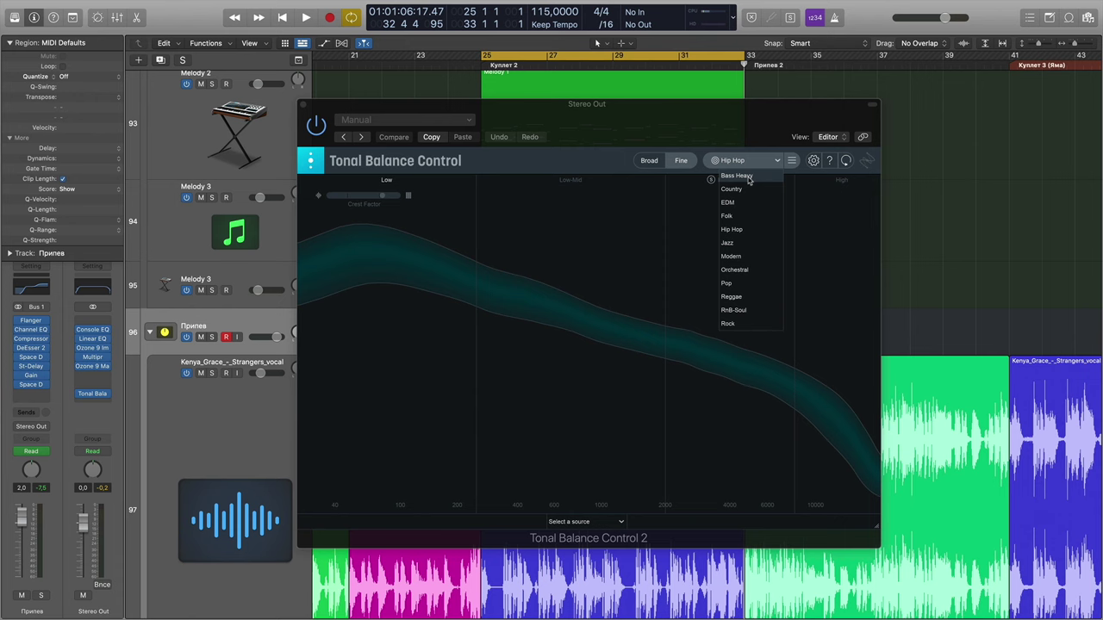
click(748, 177)
click(748, 164)
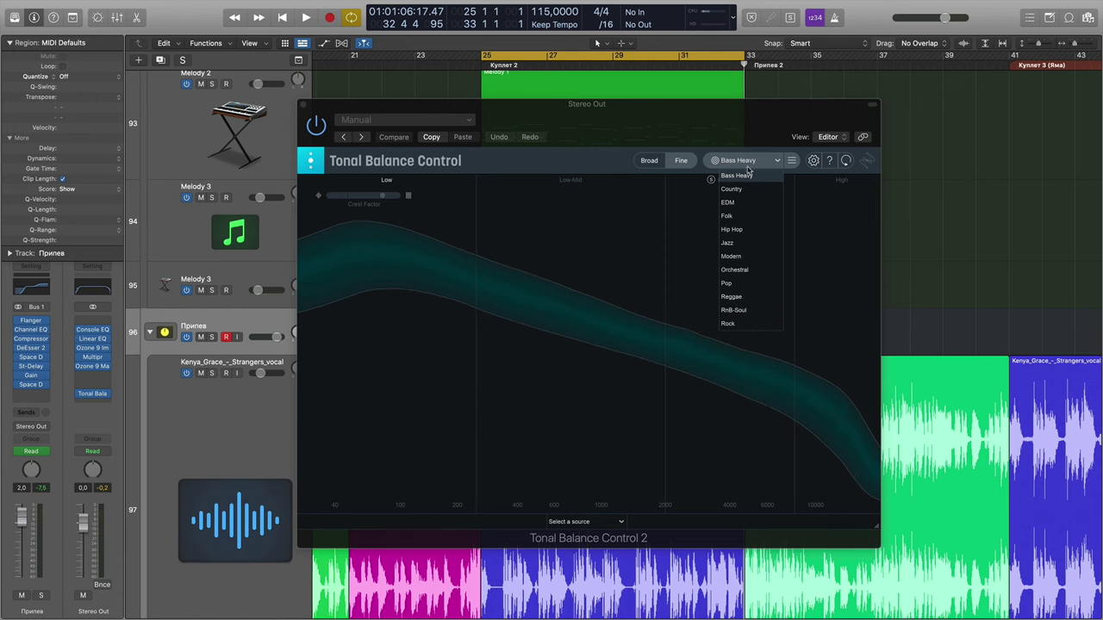
click(732, 229)
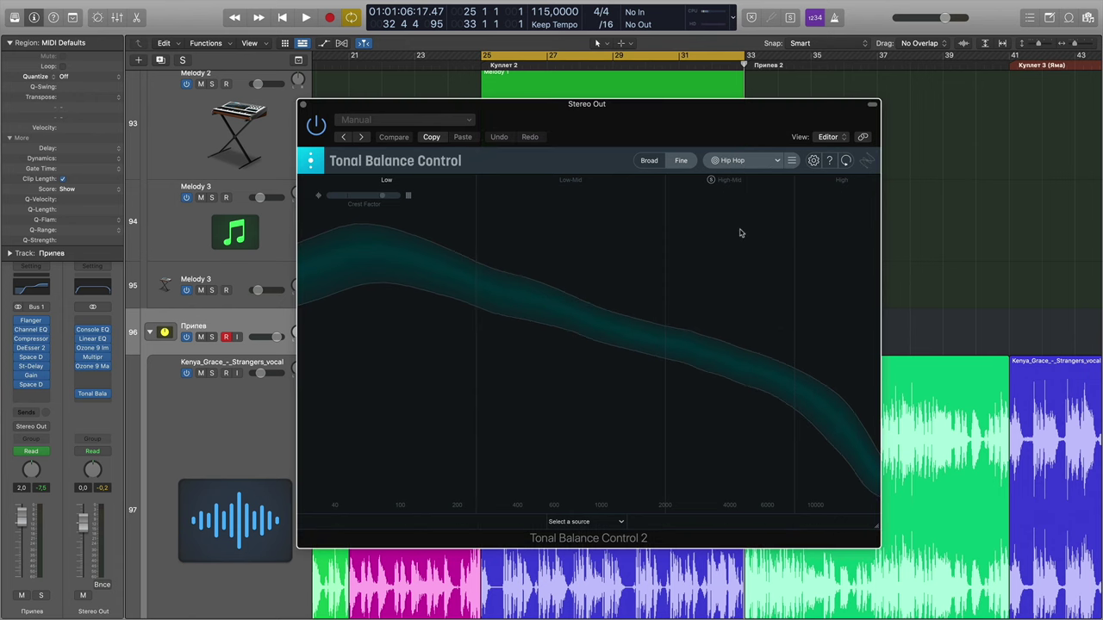
click(756, 163)
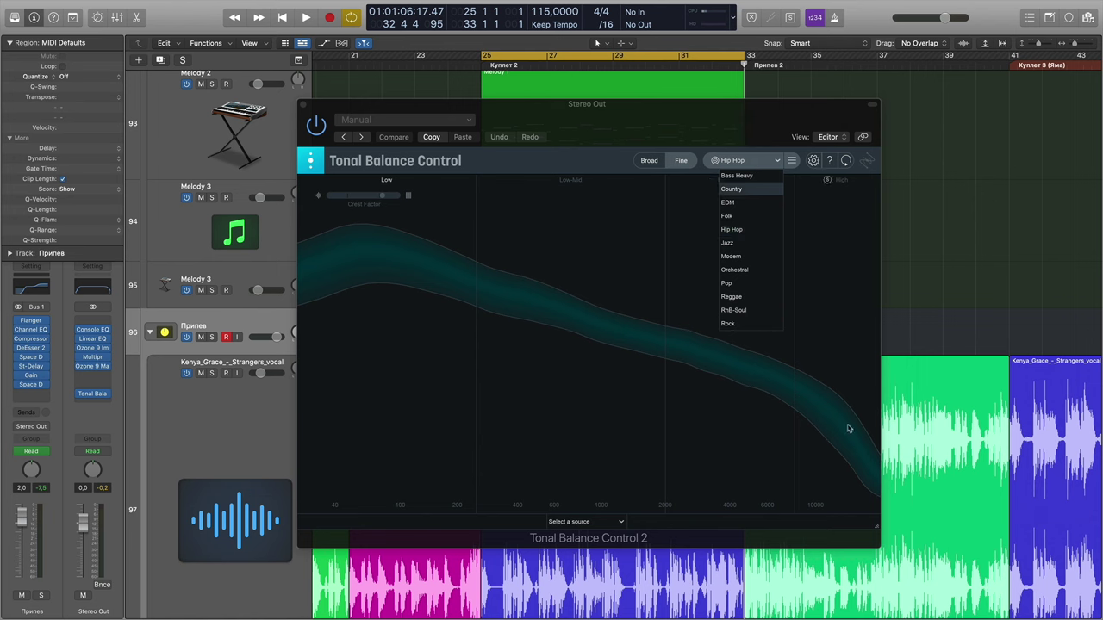
click(739, 176)
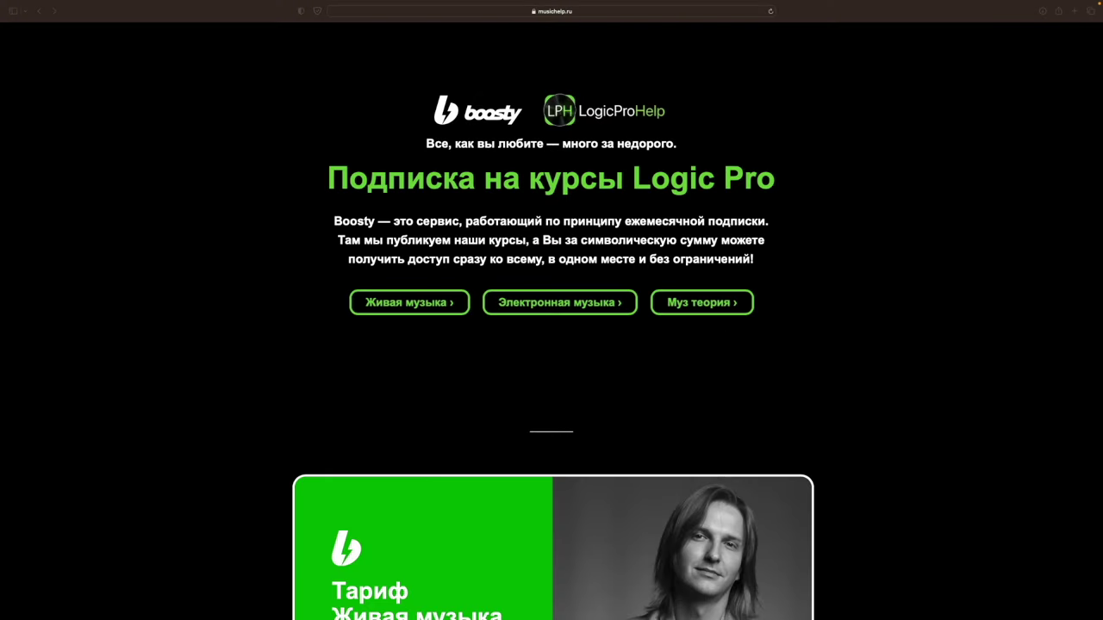
- Switch to the browser and examine the Logic Pro course subscription page on musichelp.ru, including the live and electronic music plans' course lists
click(357, 168)
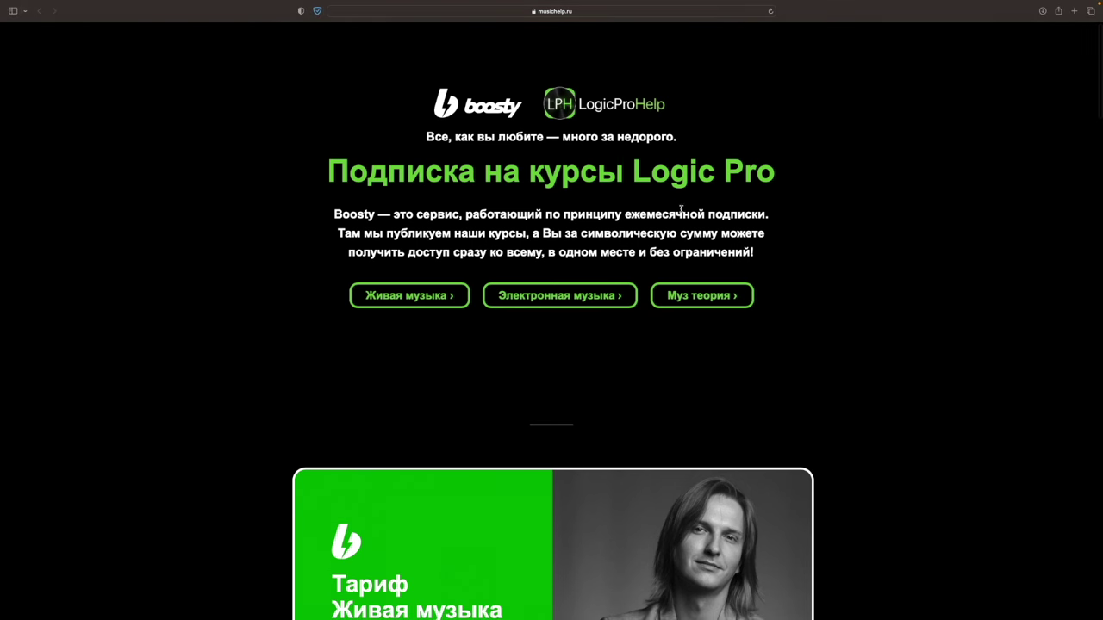
scroll(917, 224, down, 3)
scroll(918, 224, down, 4)
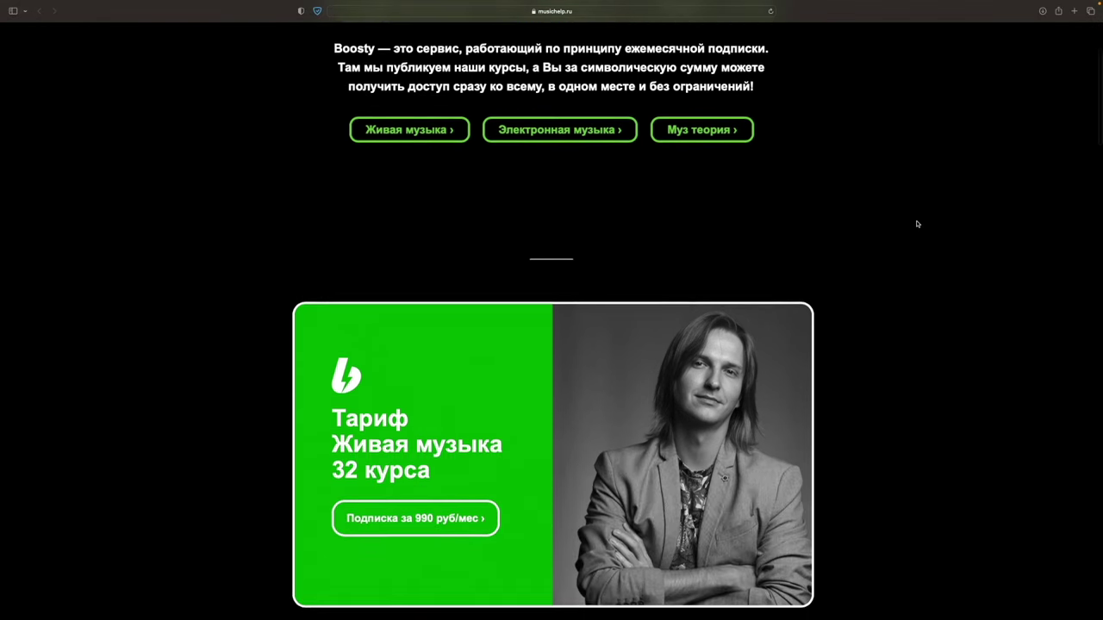
scroll(917, 224, down, 4)
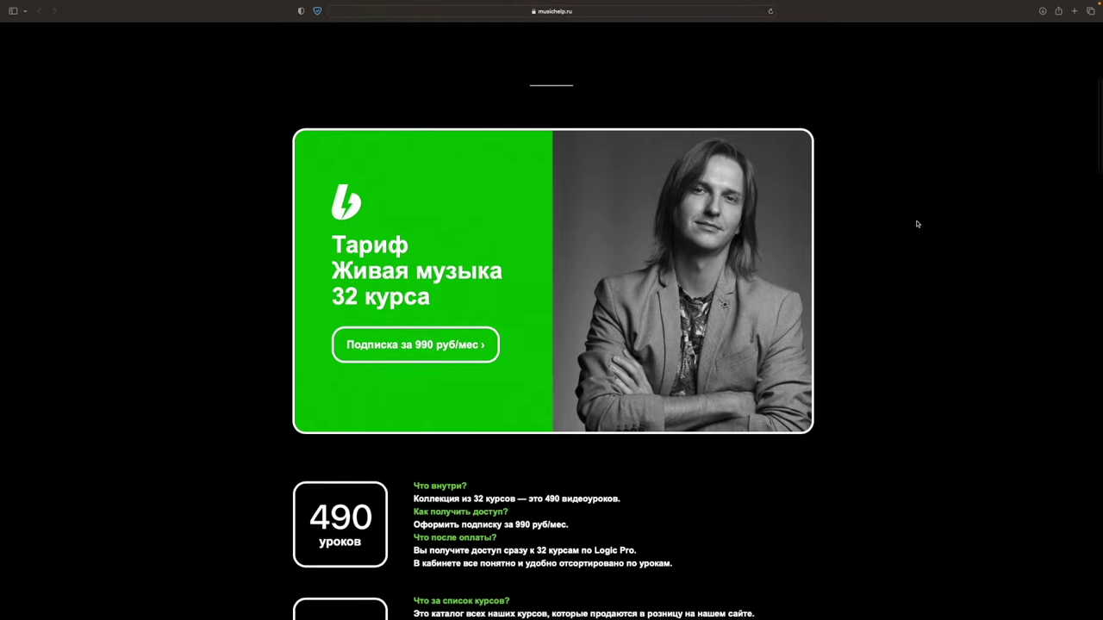
scroll(918, 224, down, 5)
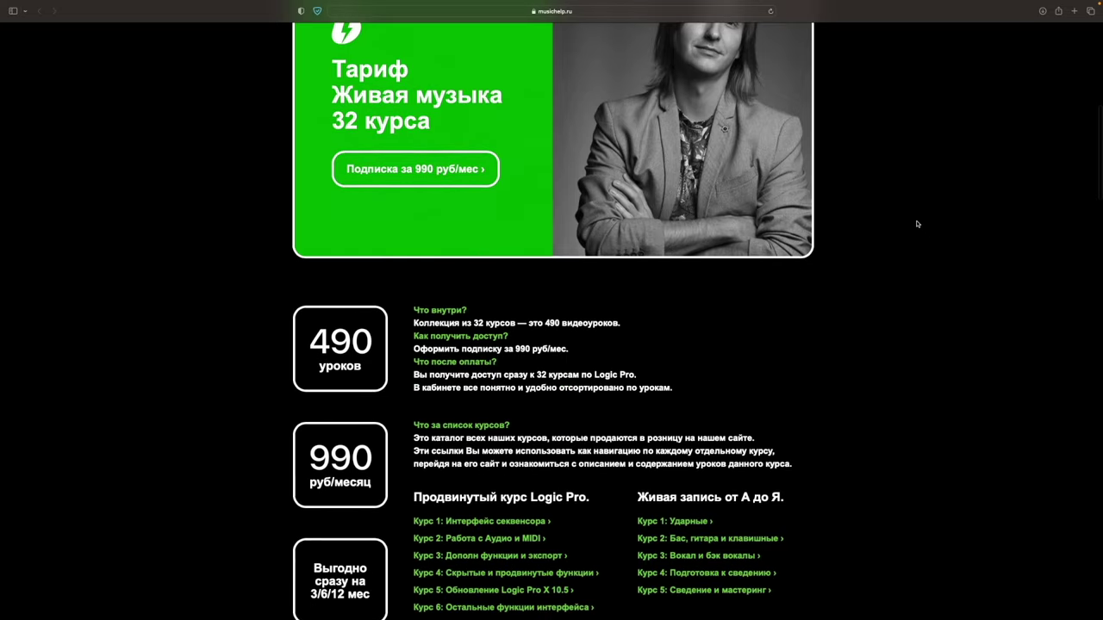
scroll(918, 224, down, 4)
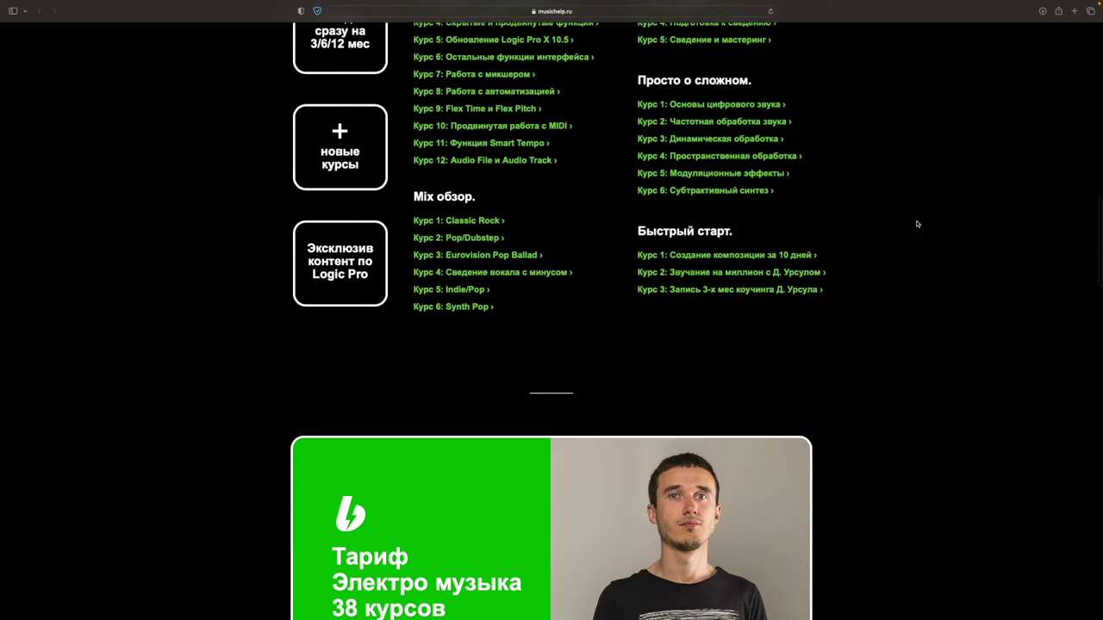
scroll(918, 224, down, 7)
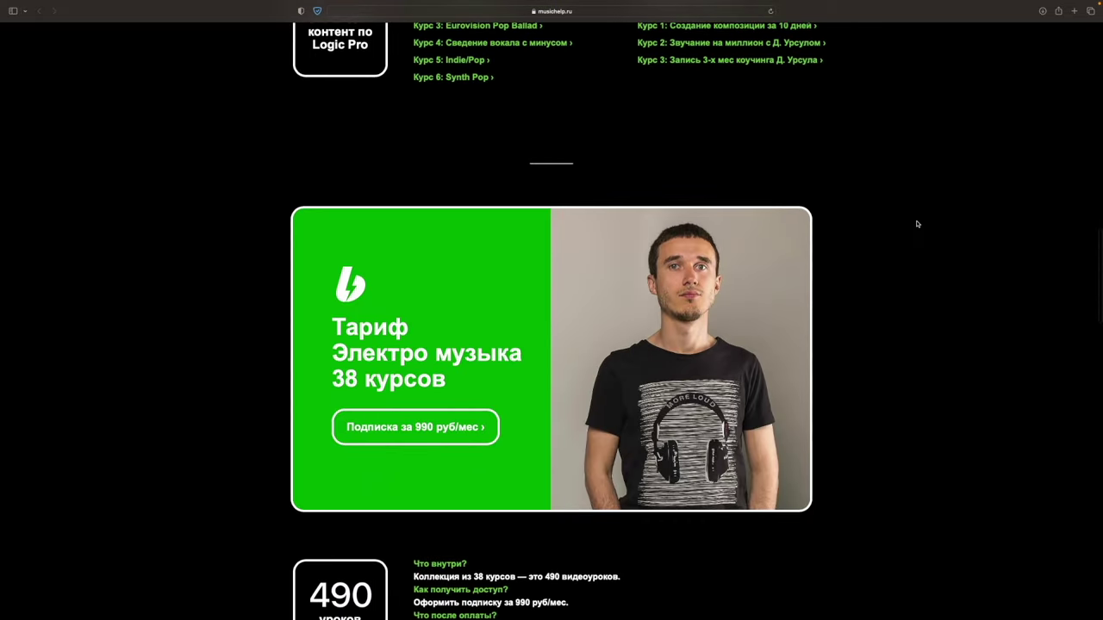
scroll(917, 224, down, 1)
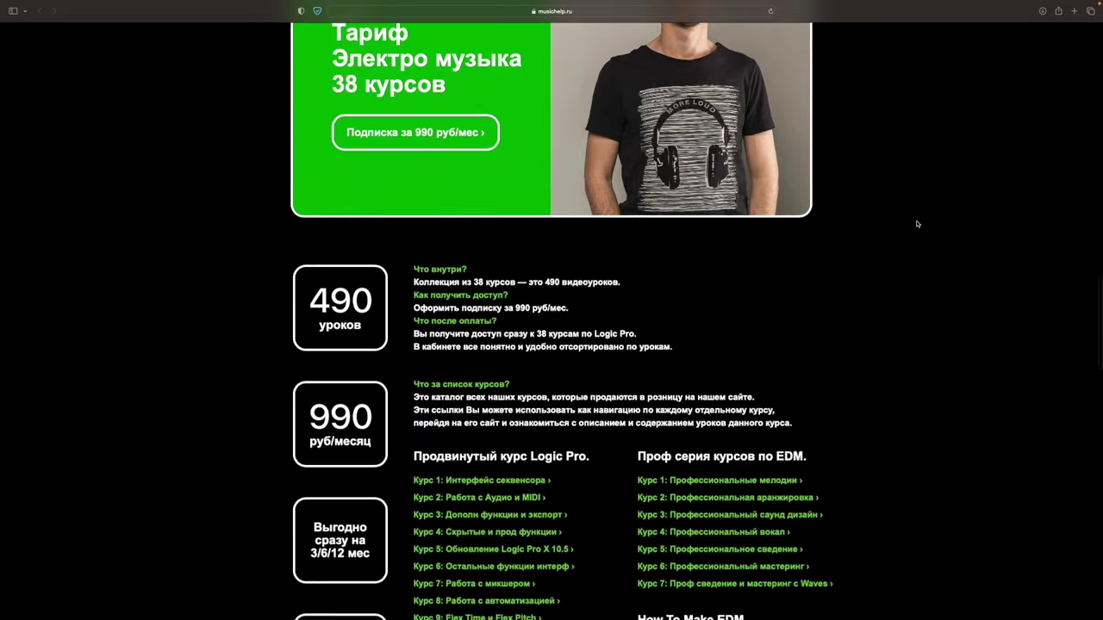
scroll(917, 224, down, 5)
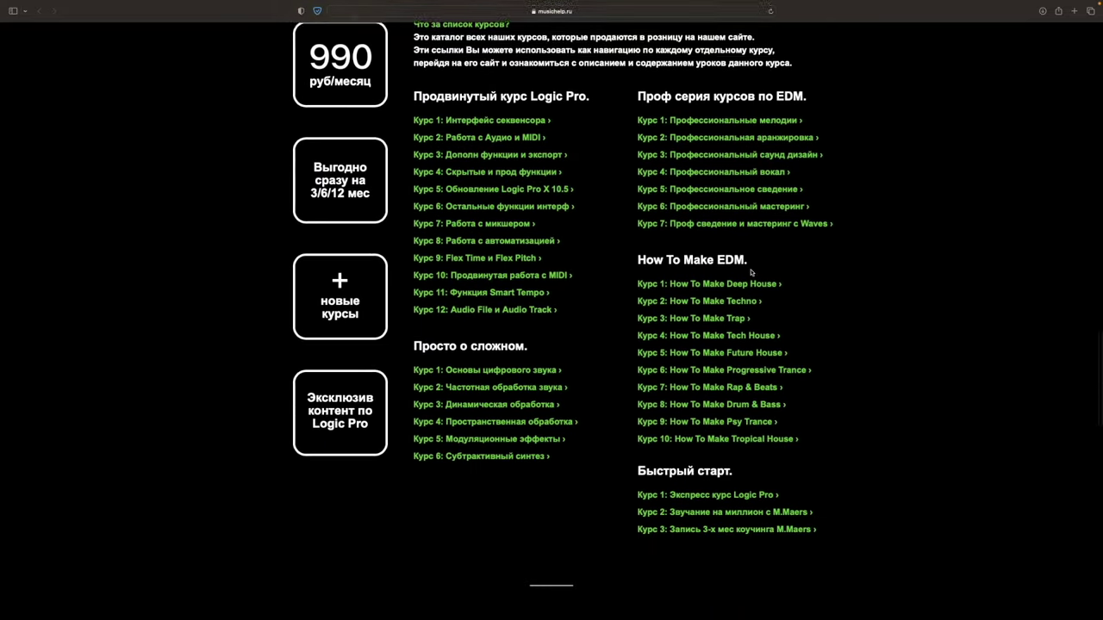
- Examine the remaining Logic Pro subscription plans, including the Муз теория course list, and return to the page's introduction
scroll(751, 272, down, 5)
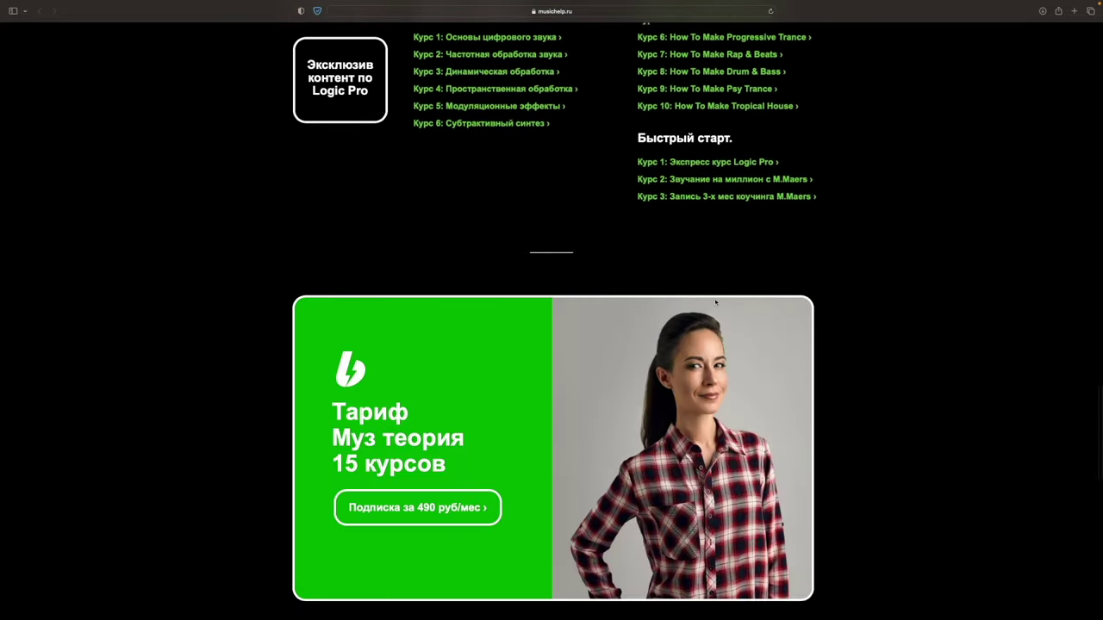
scroll(721, 310, down, 8)
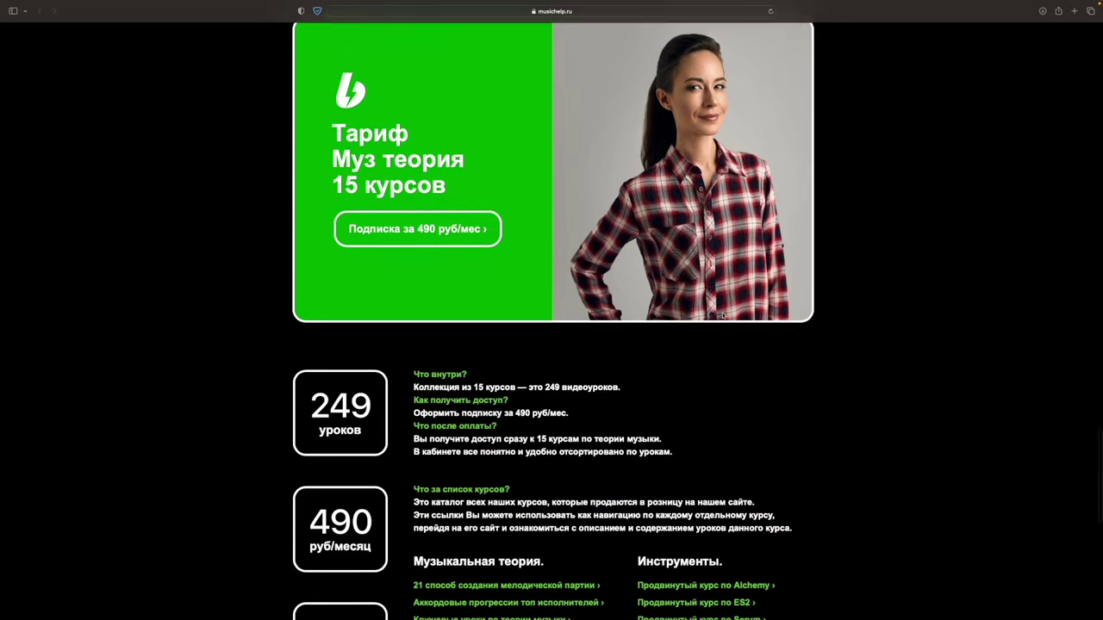
scroll(723, 316, down, 3)
scroll(723, 318, down, 5)
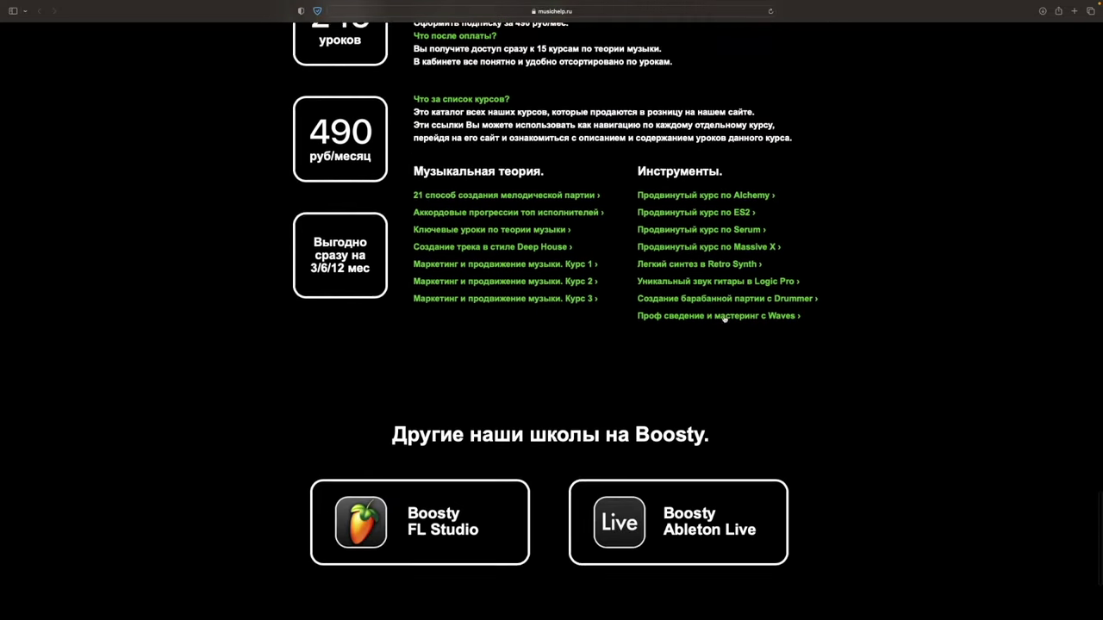
scroll(725, 320, up, 20)
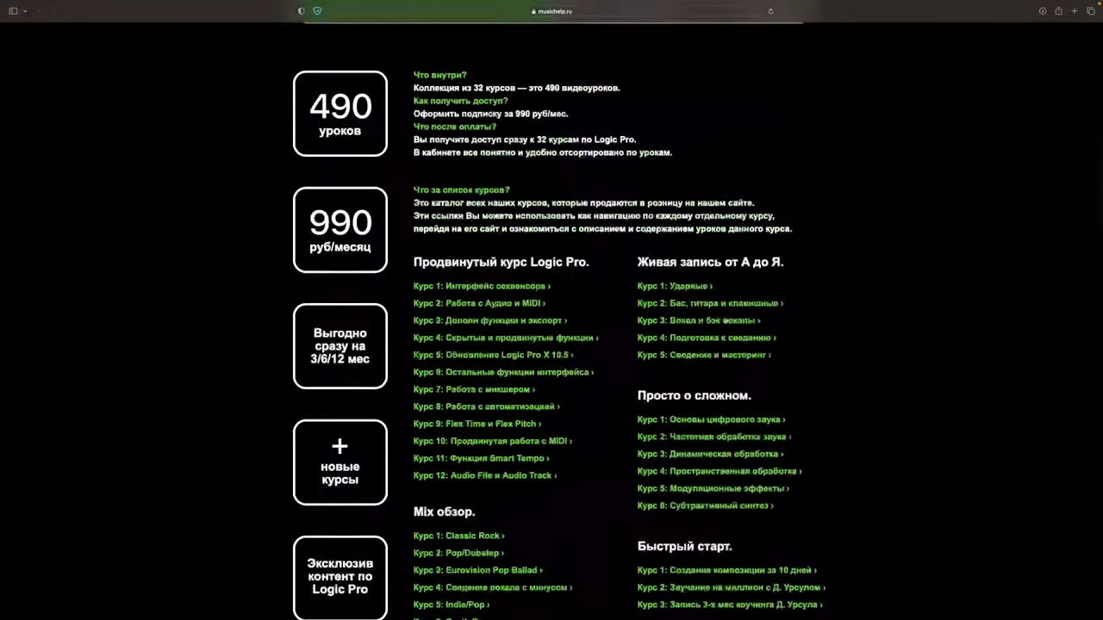
scroll(724, 319, down, 8)
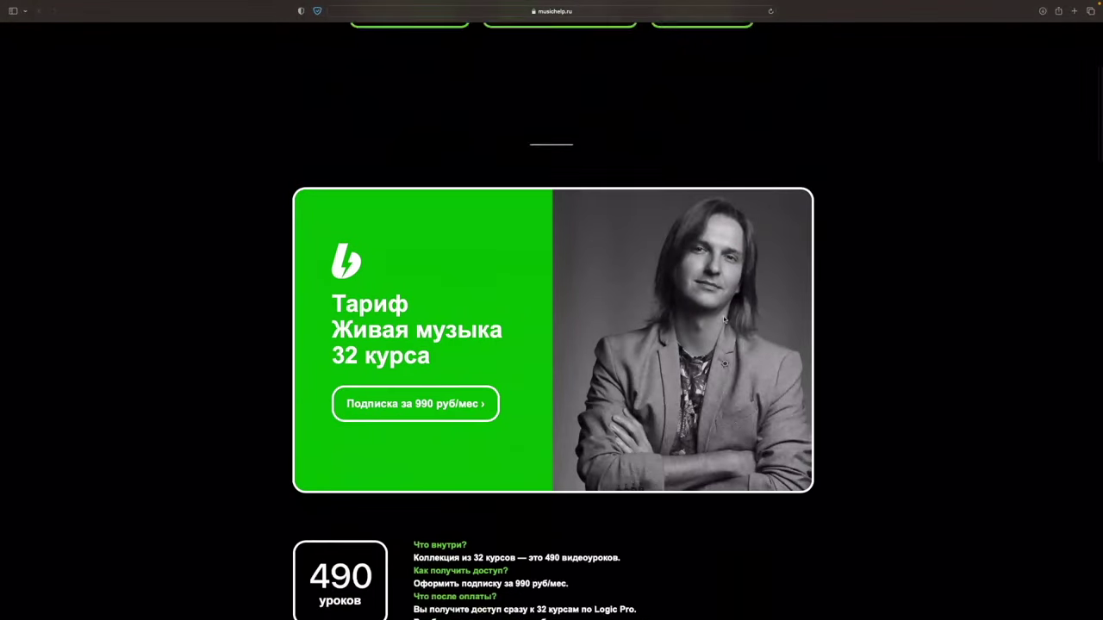
scroll(480, 362, up, 8)
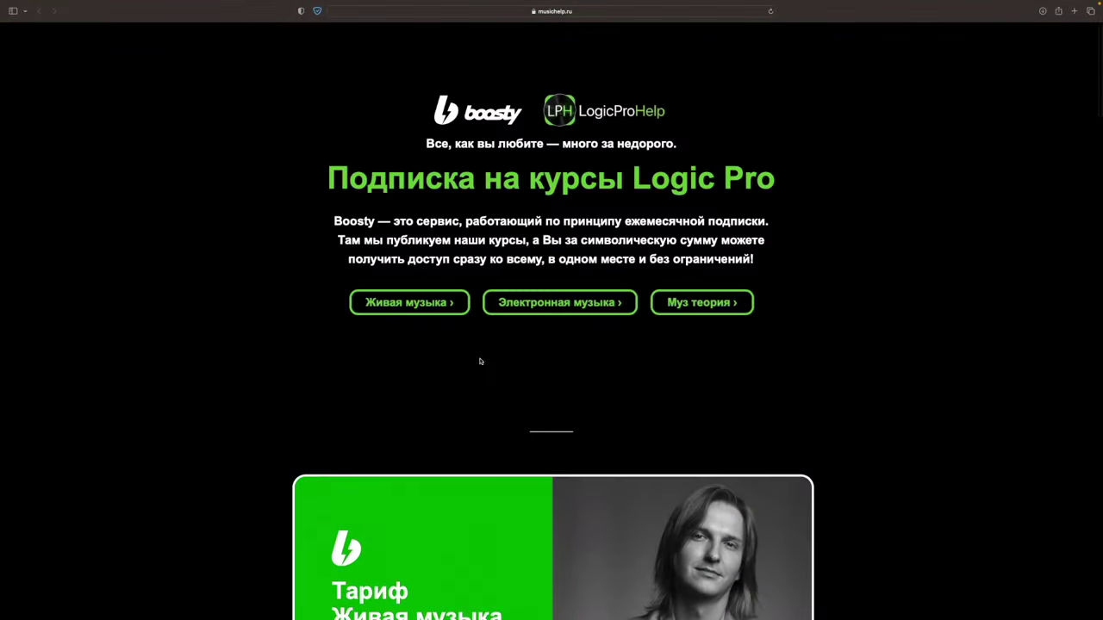
- Open the Живая музыка plan on Boosty, subscribe to it and sign in through VK
scroll(394, 309, down, 8)
click(425, 281)
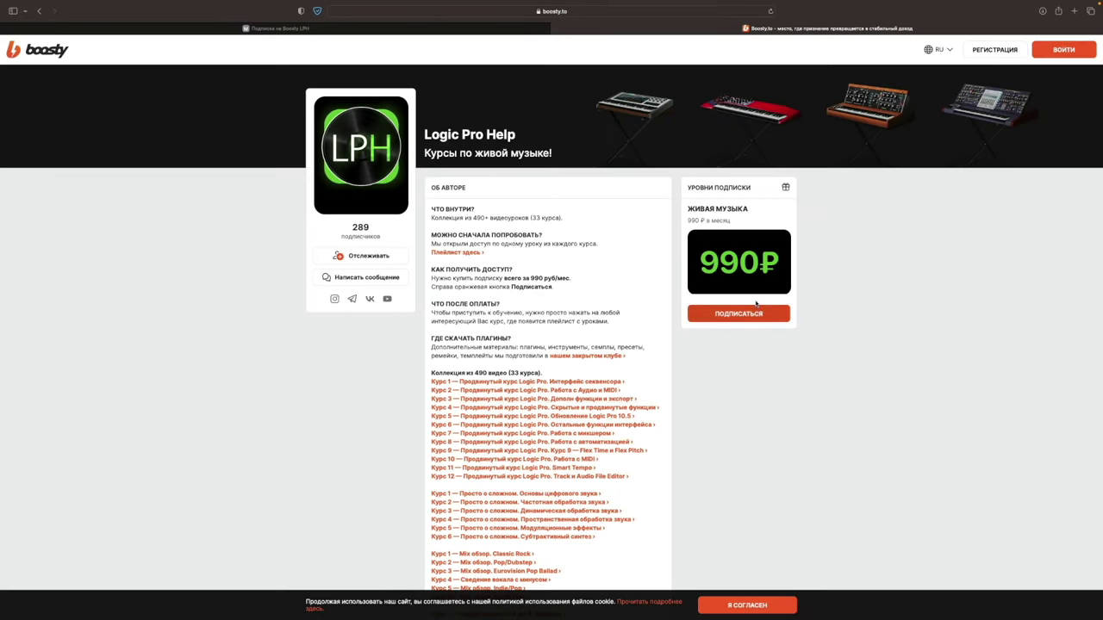
click(706, 315)
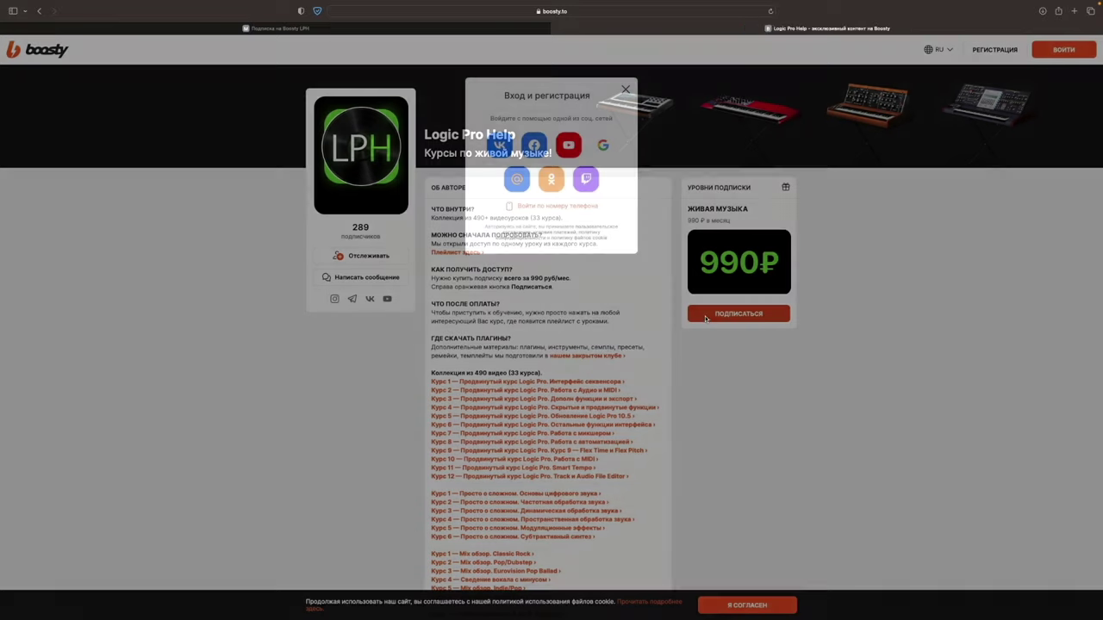
click(500, 146)
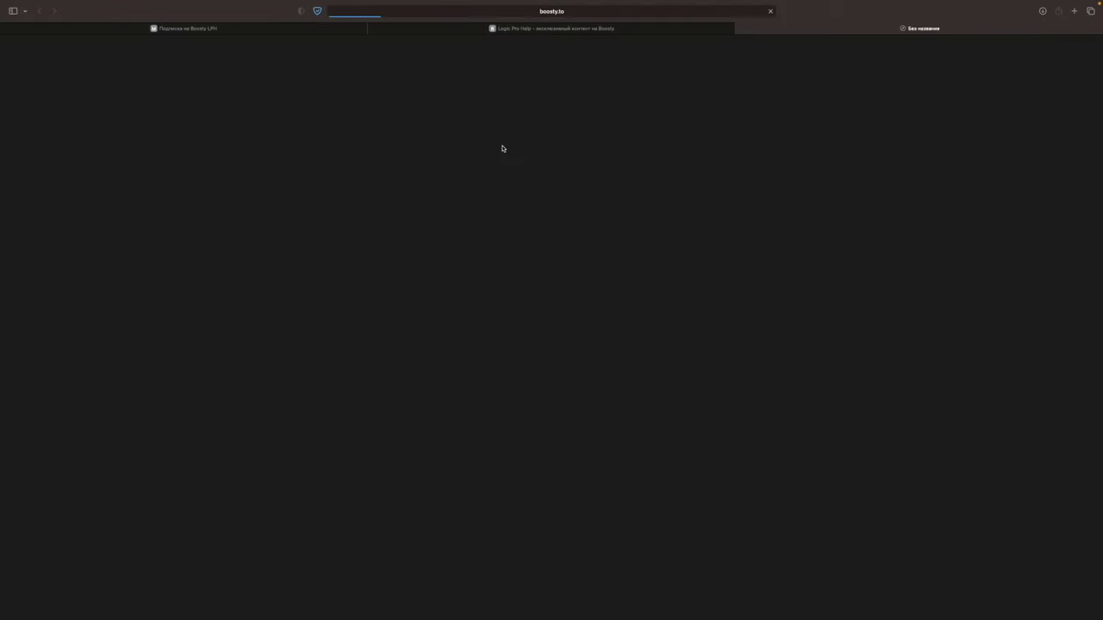
- Compare the 6-, 12- and 1-month subscription periods for Живая музыка, ending on 1 month at the purchase option
click(614, 184)
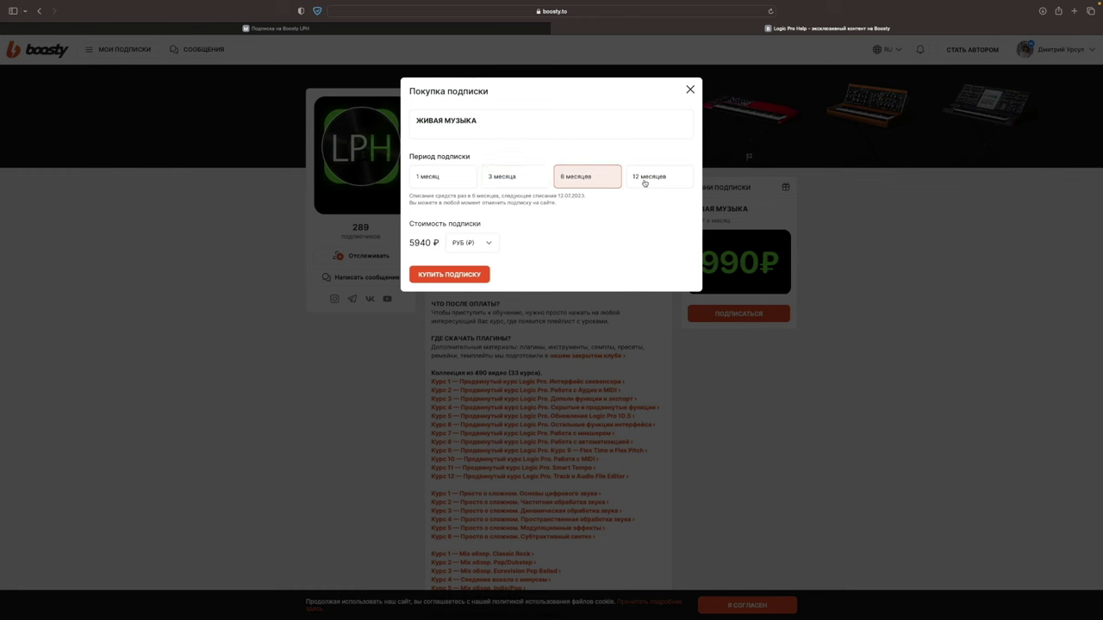
click(637, 182)
click(443, 184)
click(451, 274)
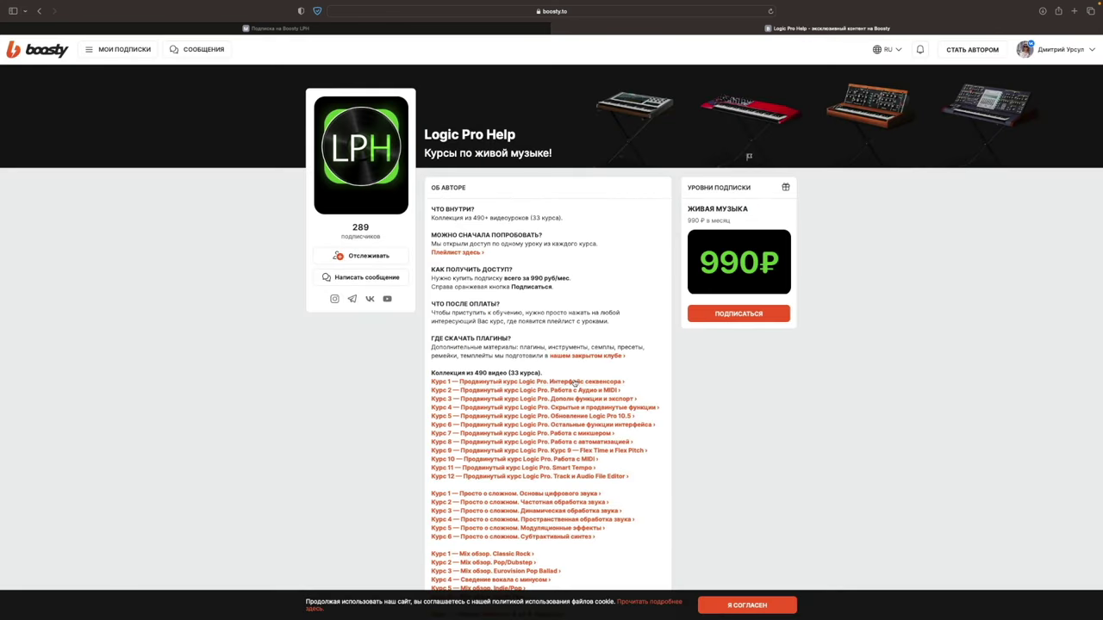
- Review the course list on the Logic Pro Help Boosty page and return to the musichelp.ru subscription page
scroll(575, 383, down, 1)
scroll(574, 384, down, 1)
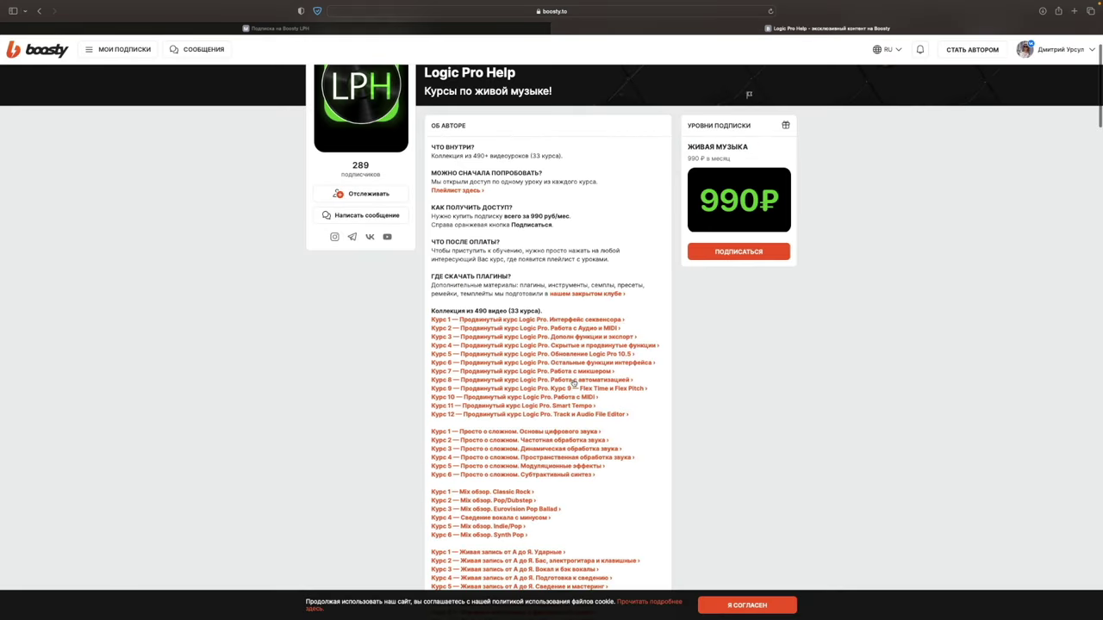
scroll(527, 398, down, 1)
click(387, 31)
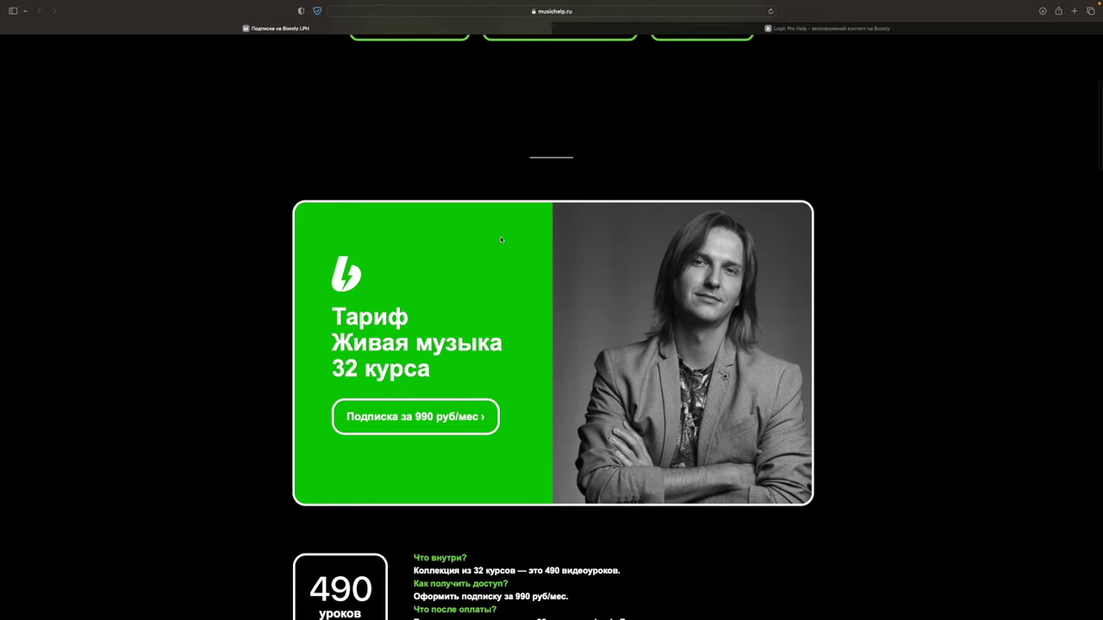
scroll(503, 242, up, 5)
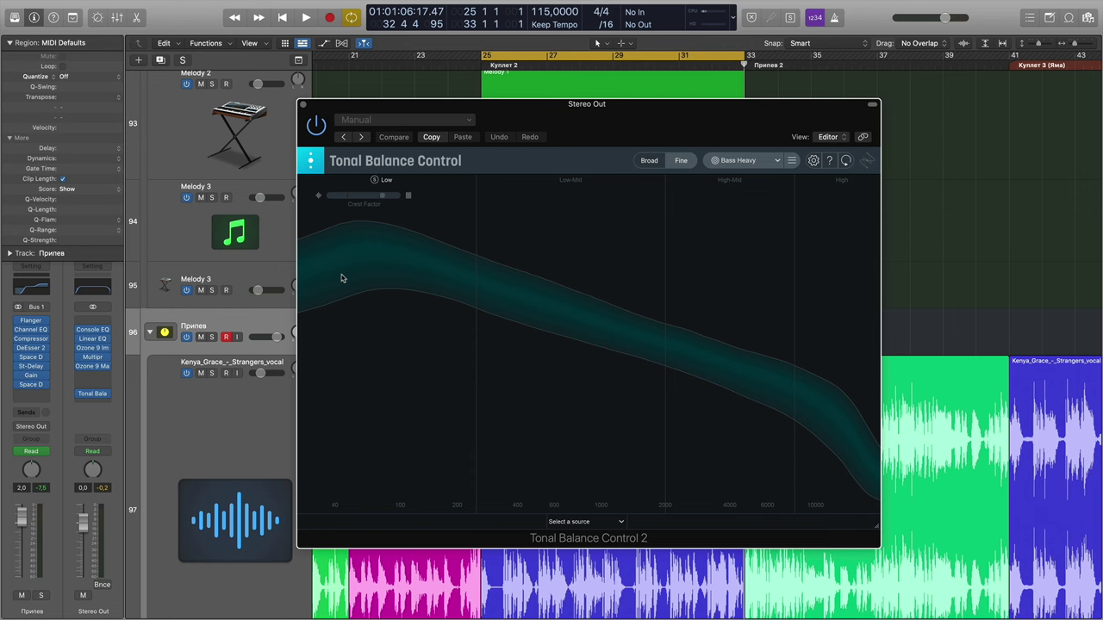
- Play the mix from bar 25 and compare its frequency curve with the Bass Heavy target, stopping playback after about three bars
click(481, 66)
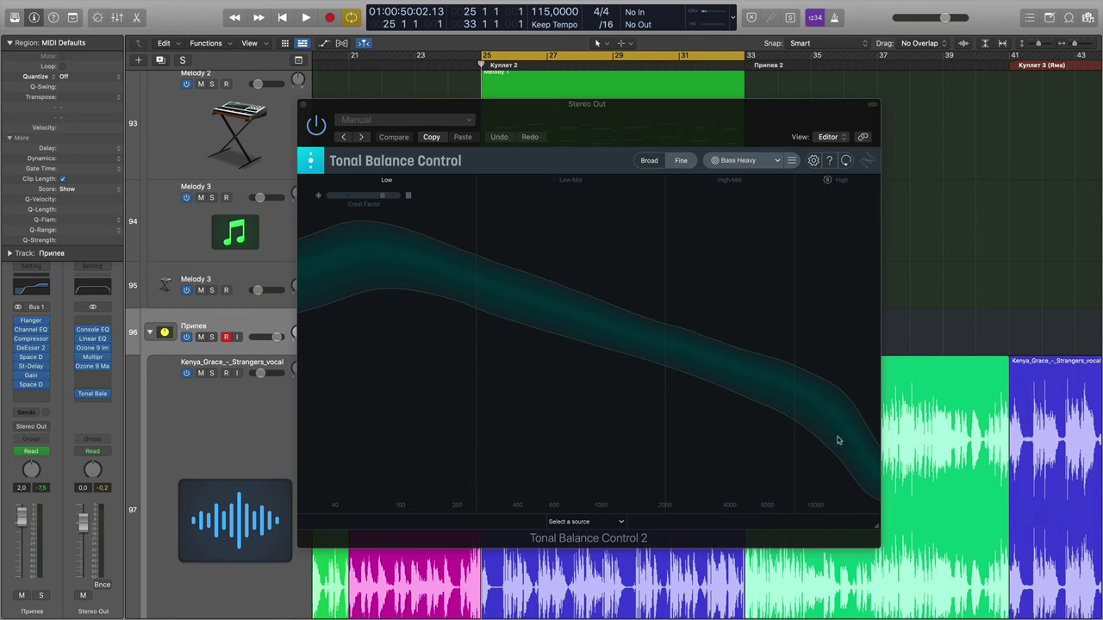
key(space)
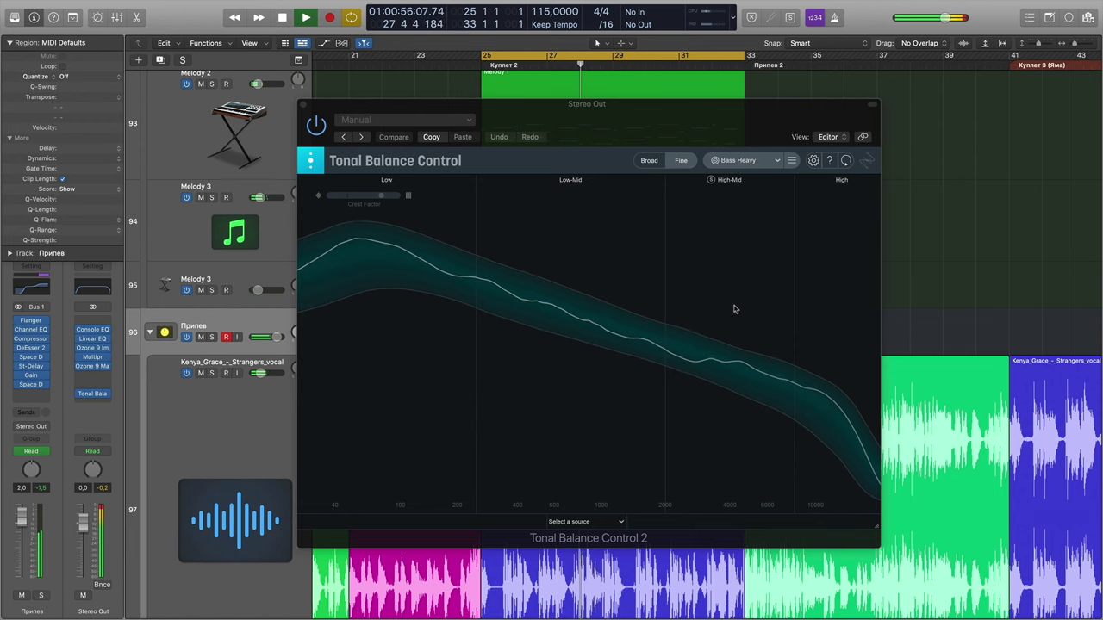
key(space)
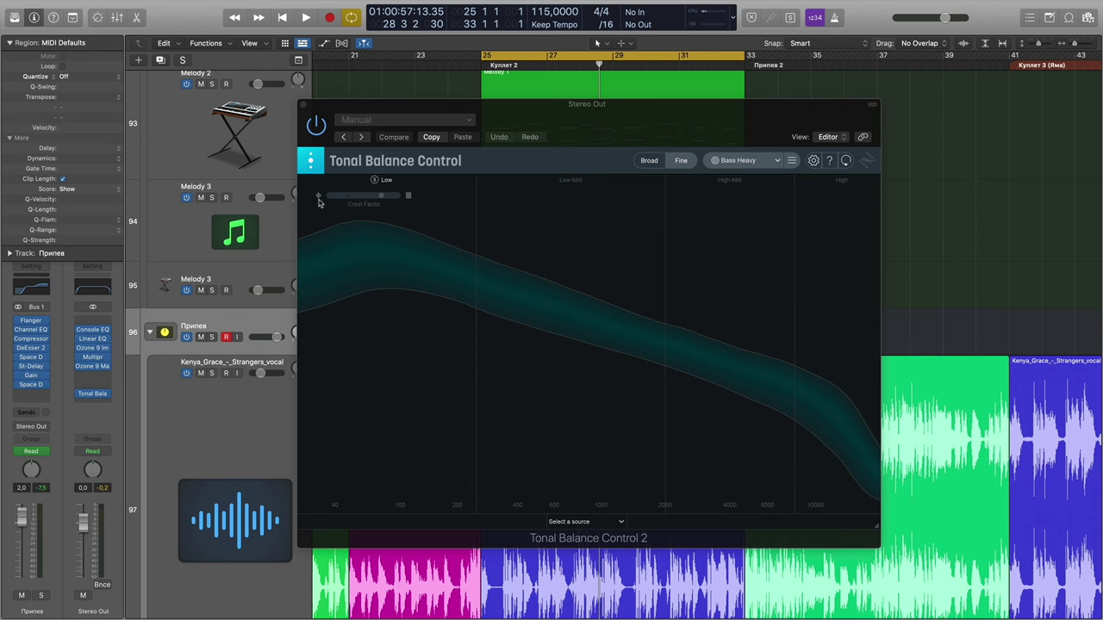
- Inspect both ends and the indicator of the Crest Factor meter in the Low band
mouse_move(408, 201)
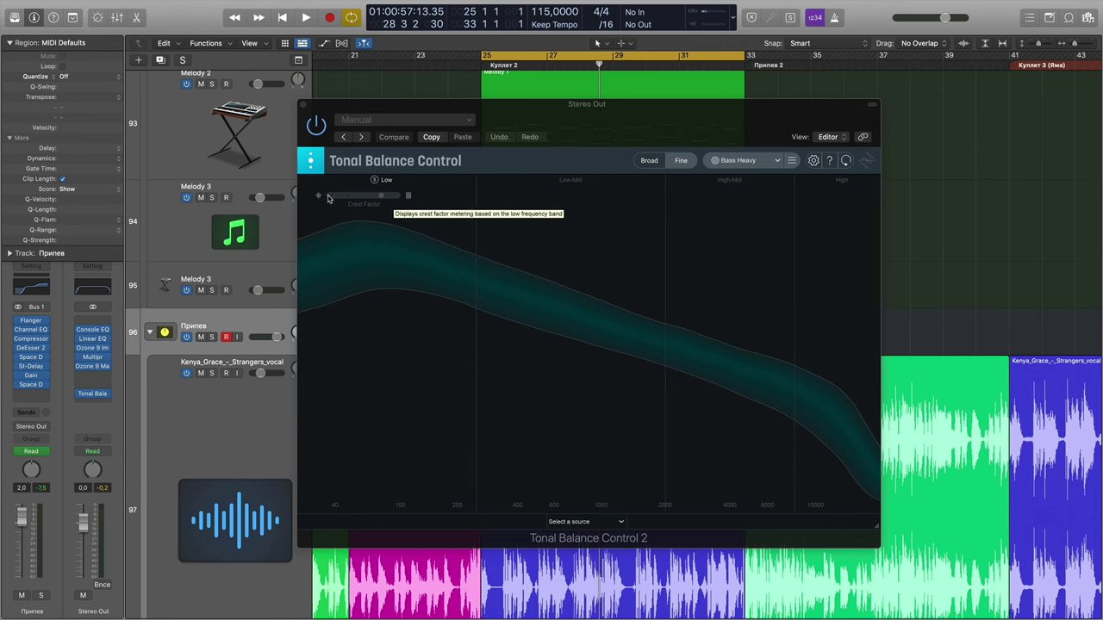
mouse_move(320, 198)
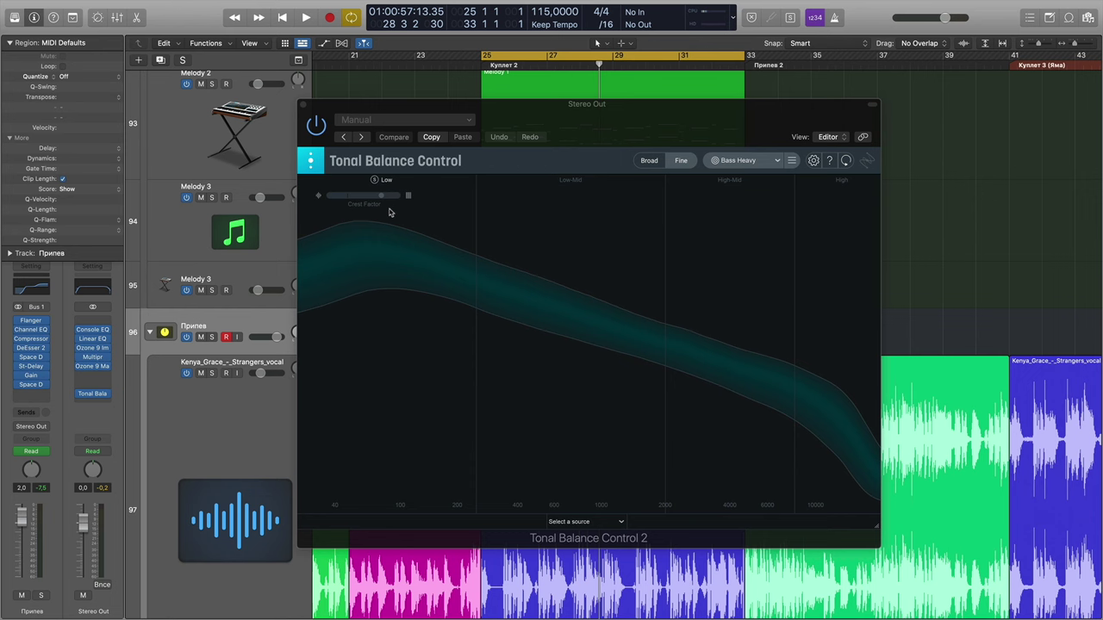
click(380, 201)
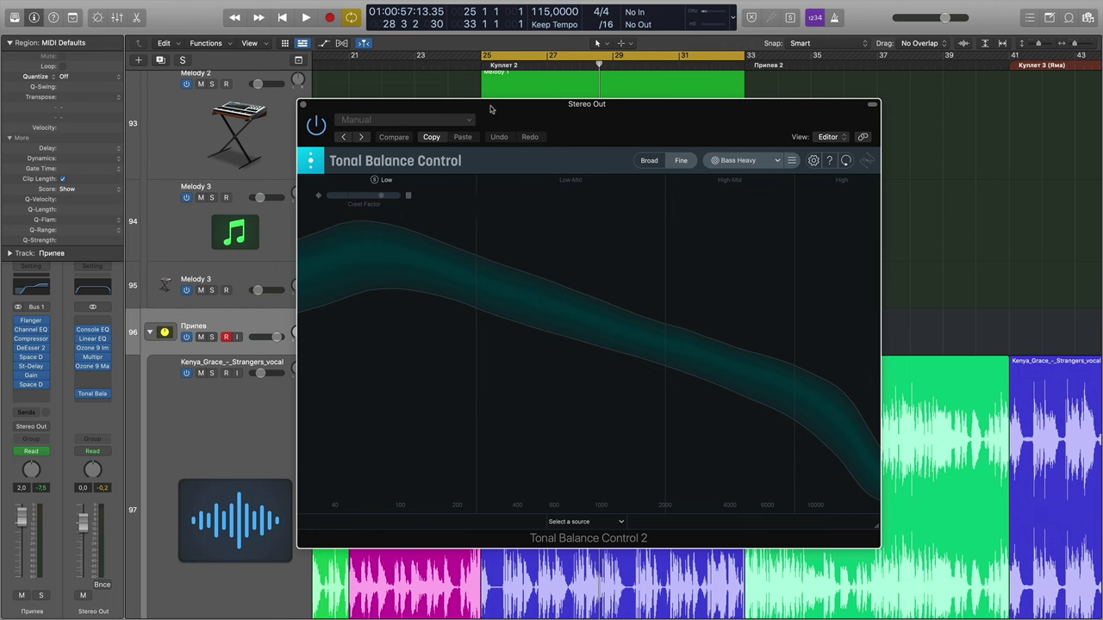
- Replay the mix from bar 25 to check the Low band's Crest Factor and overall tonal balance, and stop playback
click(481, 66)
key(space)
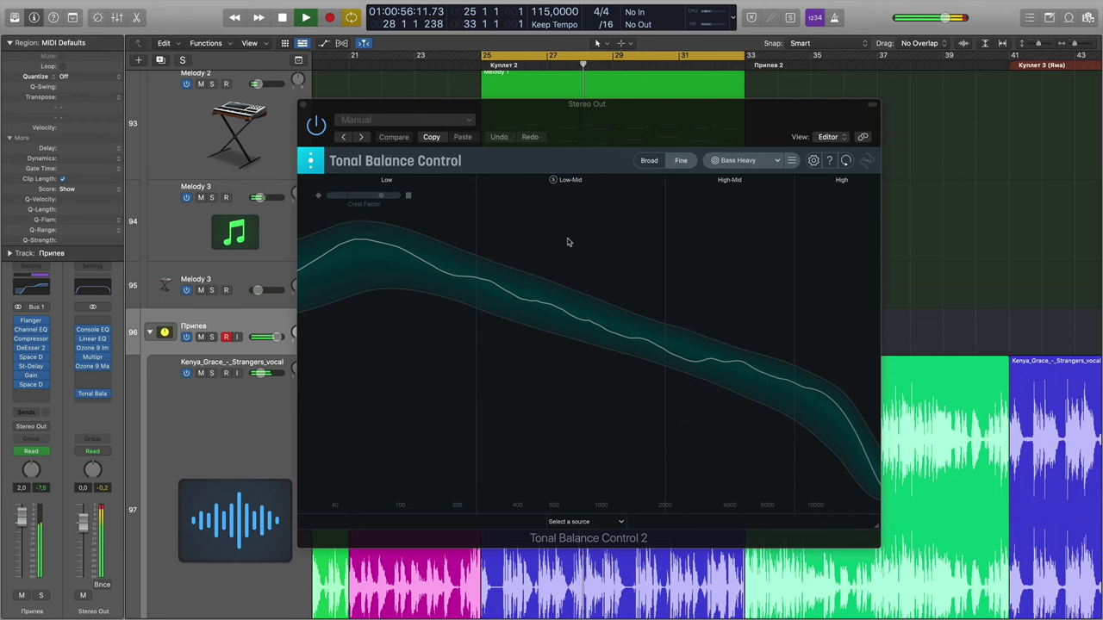
key(space)
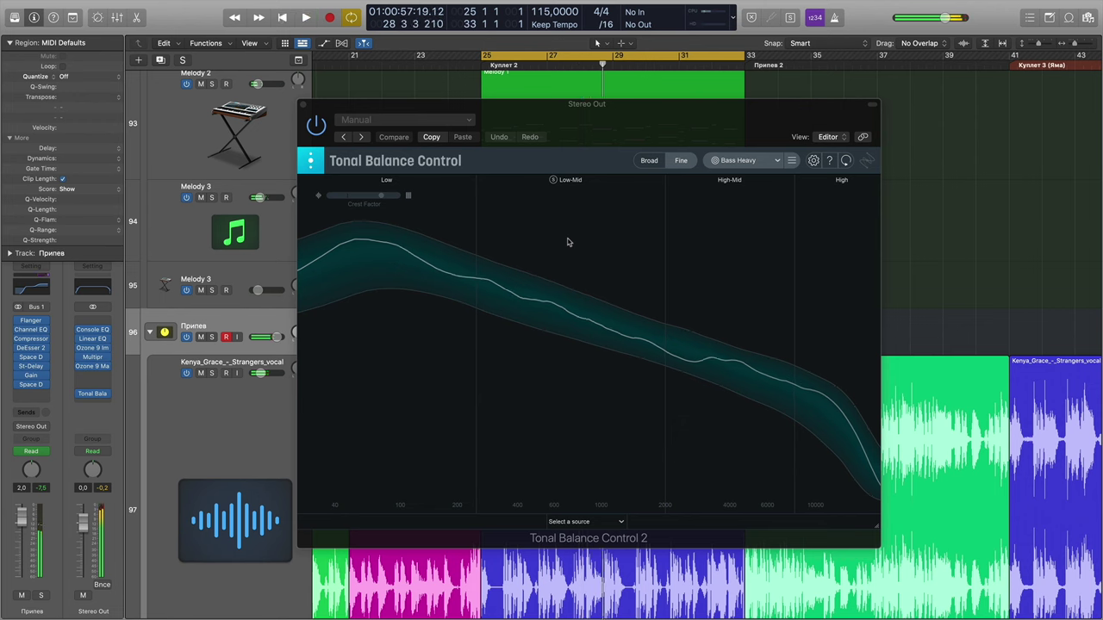